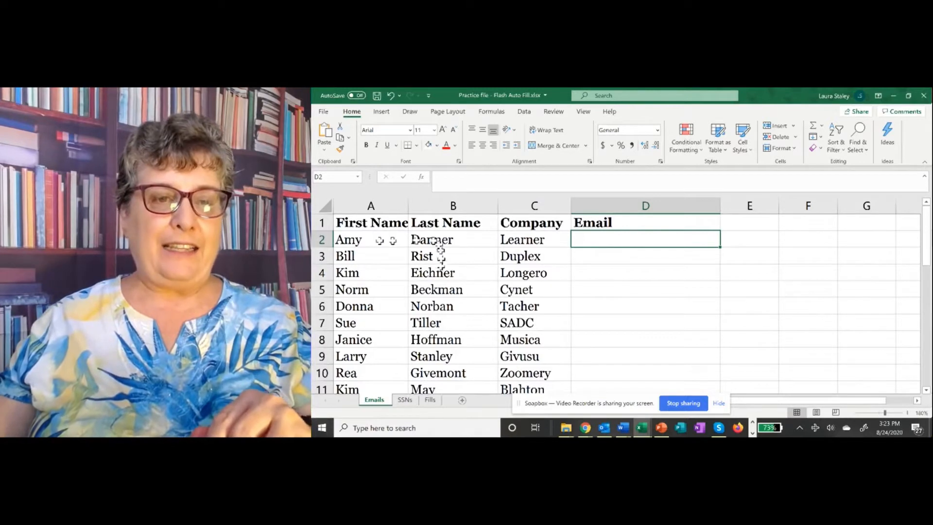
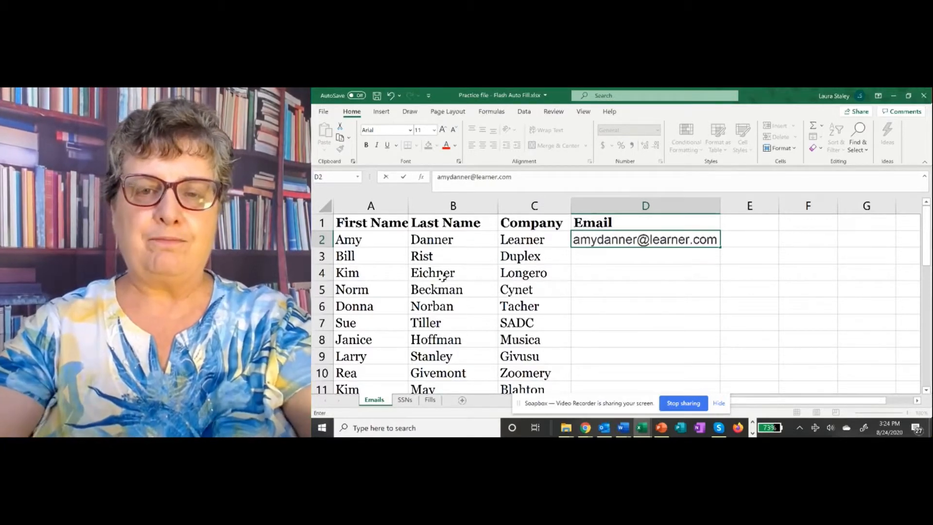
Step: Enter the first contact's e-mail address in D2 as the Email column example
key(Return)
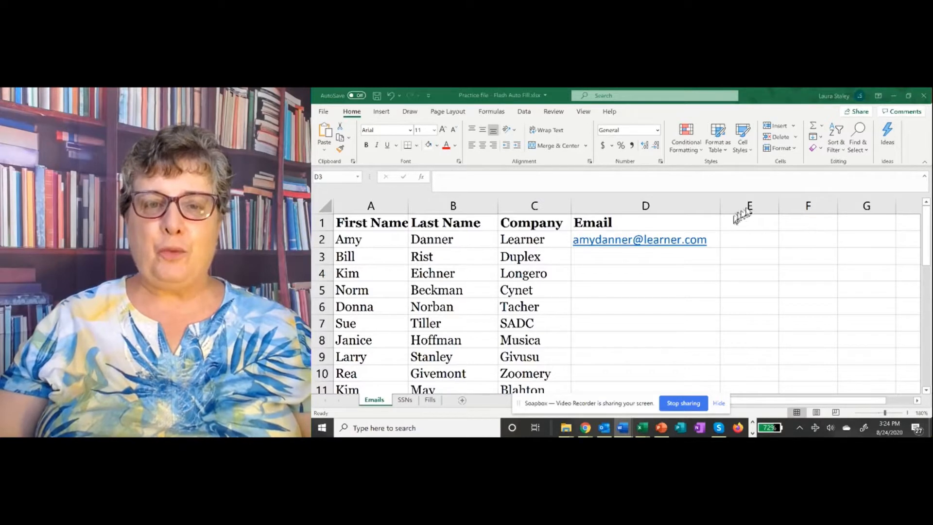
click(651, 255)
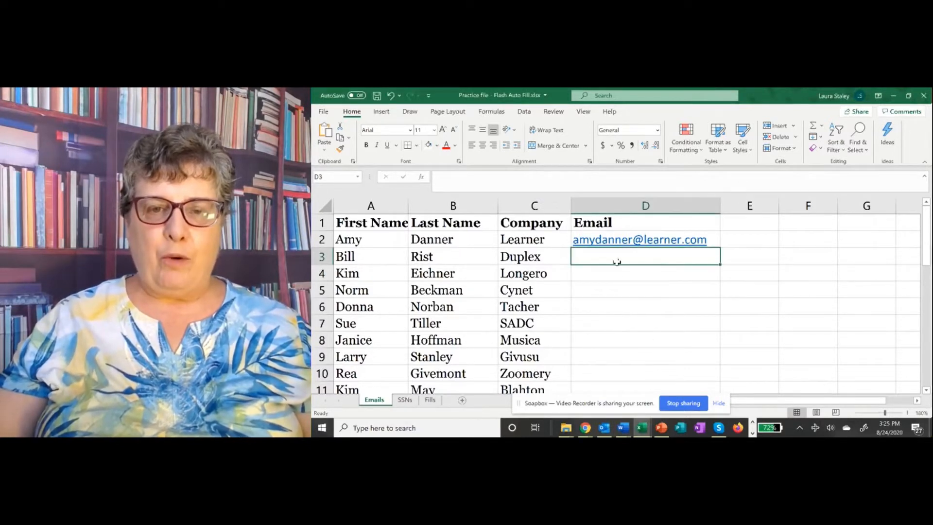
Step: Try Flash Fill on D3:D30 from the single example and dismiss the no-pattern warning
drag(614, 257, 633, 352)
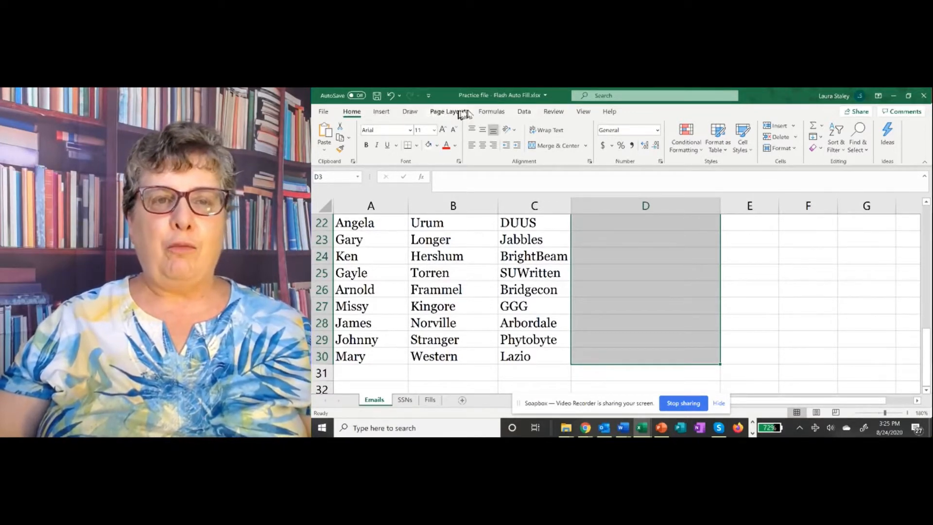
click(524, 113)
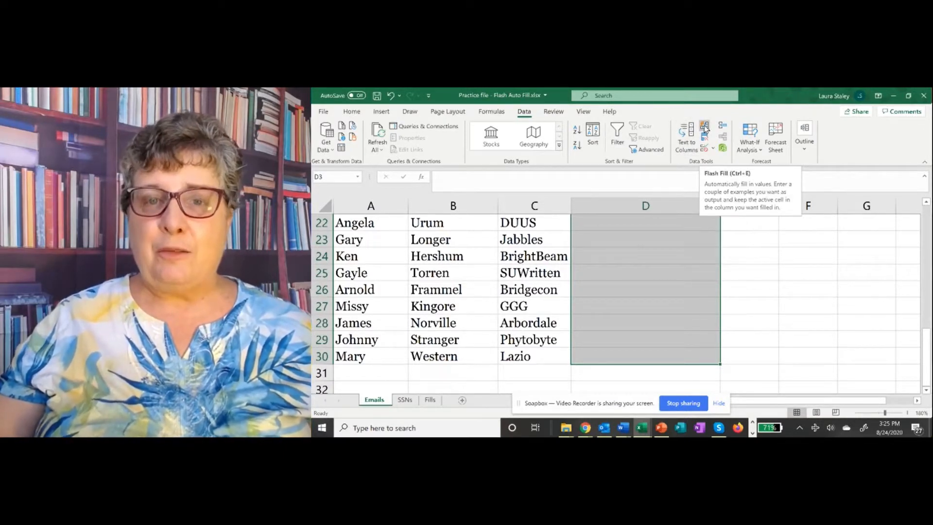
click(705, 128)
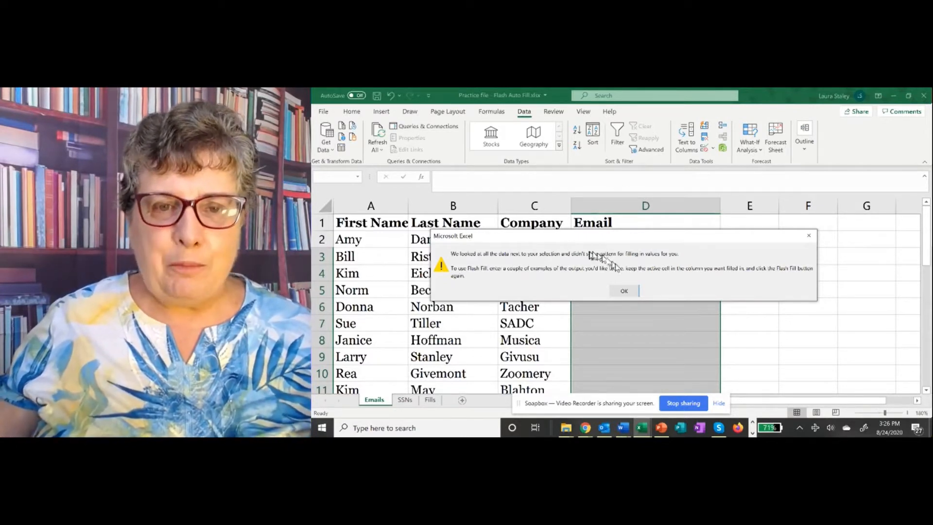
click(625, 291)
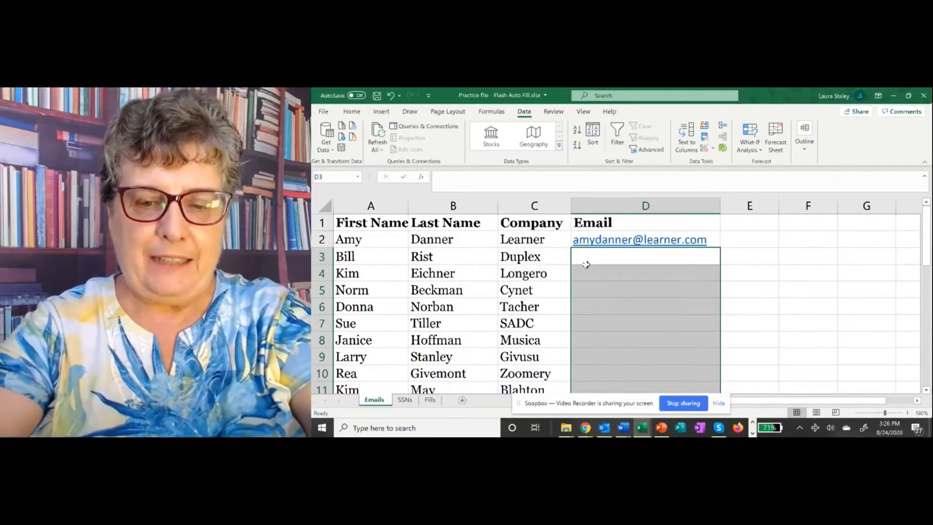
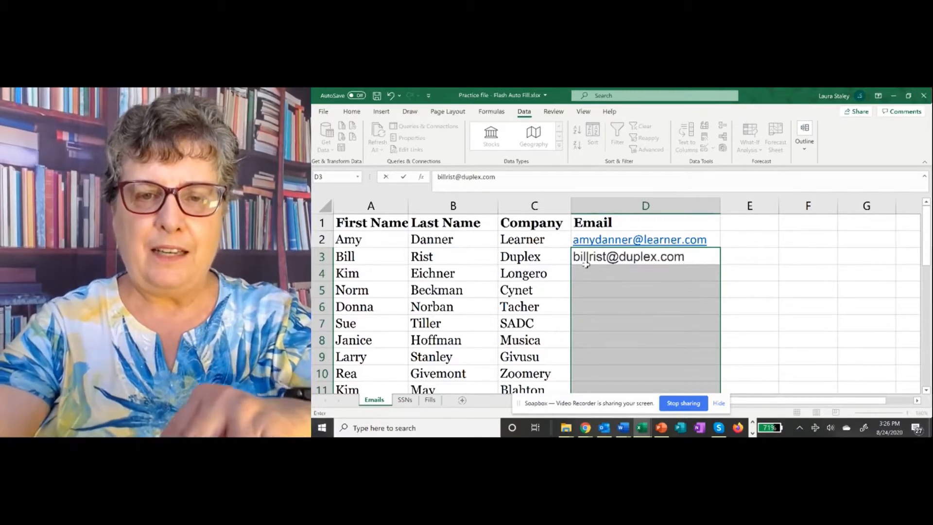
Step: Enter the second contact's e-mail in D3, then Flash Fill the remaining Email cells
key(Return)
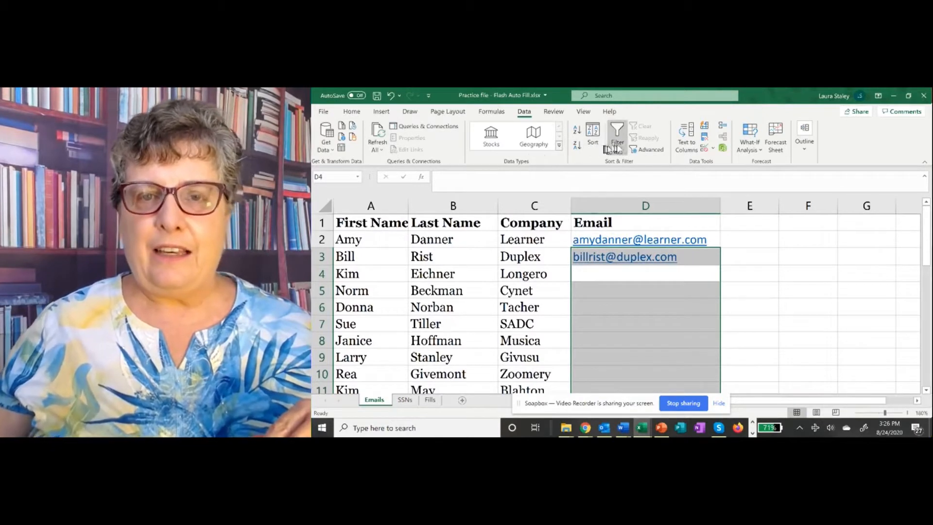
click(703, 130)
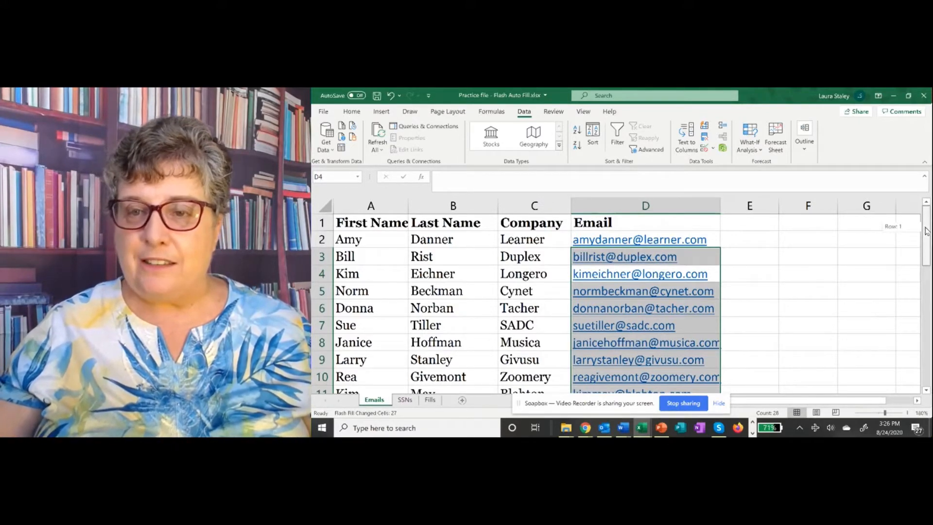
drag(926, 231, 929, 341)
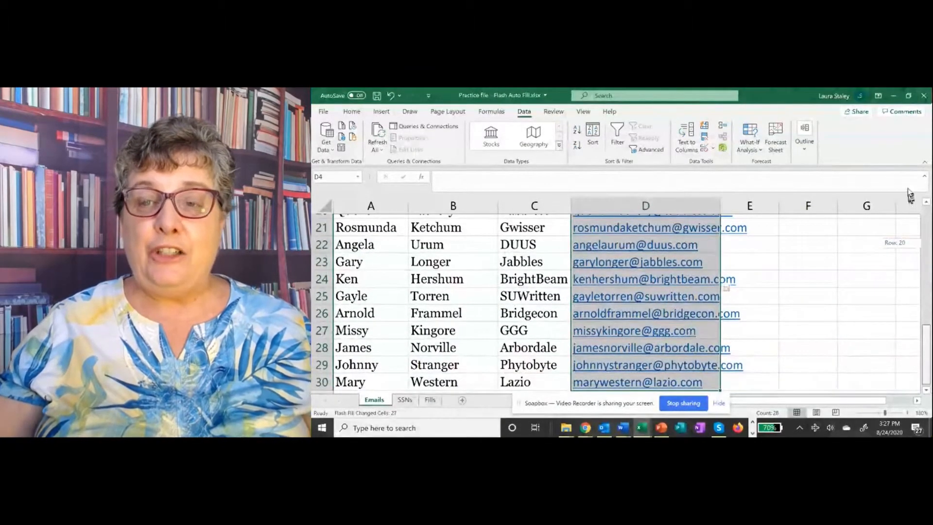
drag(910, 194, 910, 168)
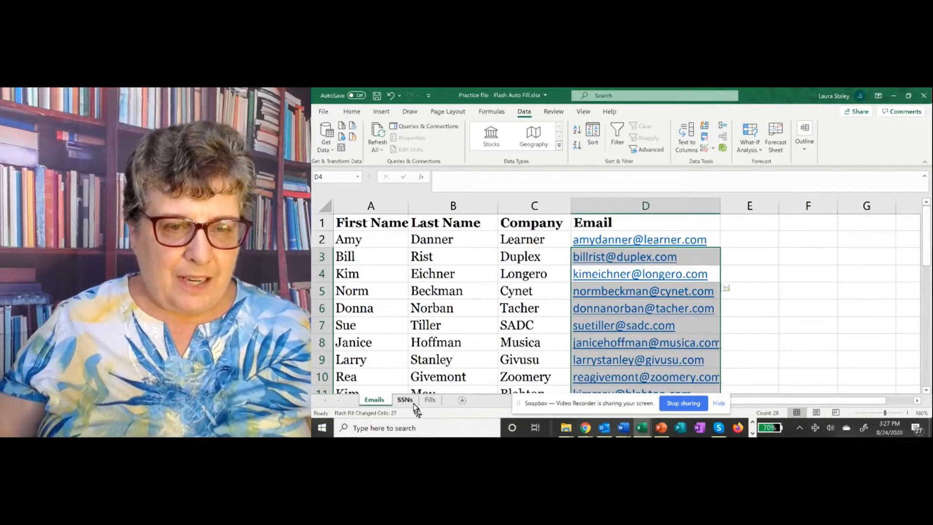
Step: Switch to the SSNs sheet and select the Code cells D2 through D30
click(407, 400)
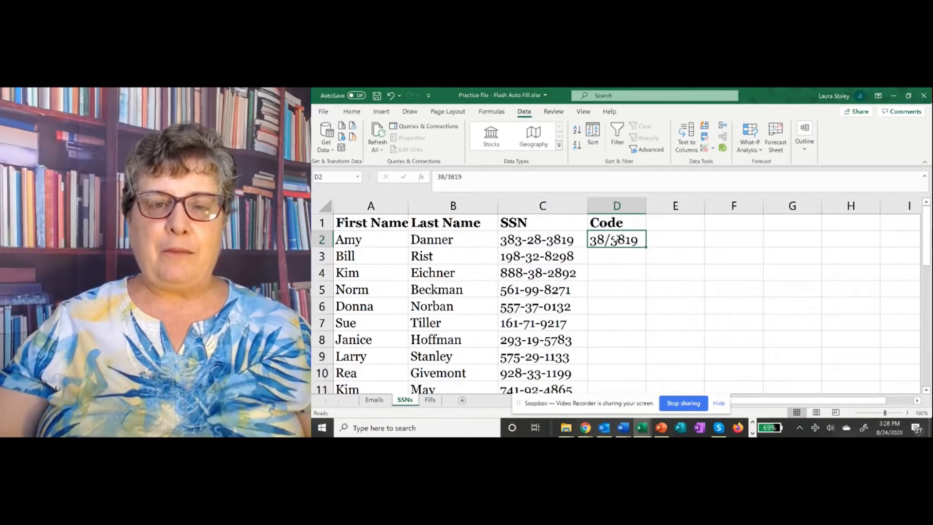
drag(615, 239, 597, 351)
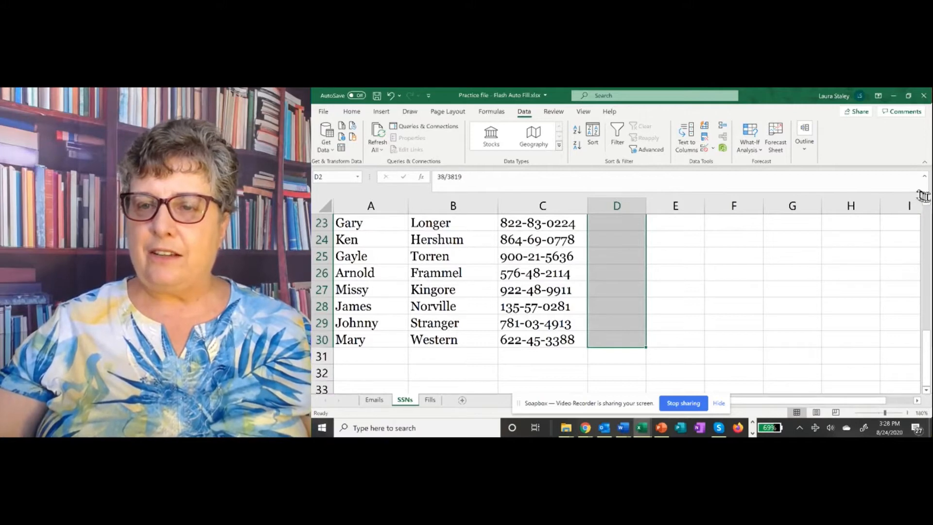
Step: Flash-fill Code cells D3:D30 with first-two/last-four SSN digit codes and review them
drag(926, 201, 926, 203)
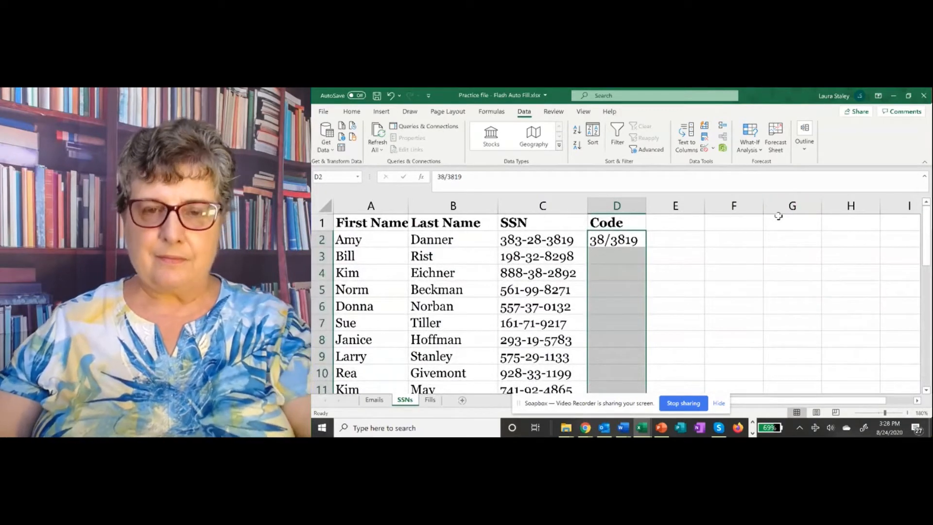
key(Return)
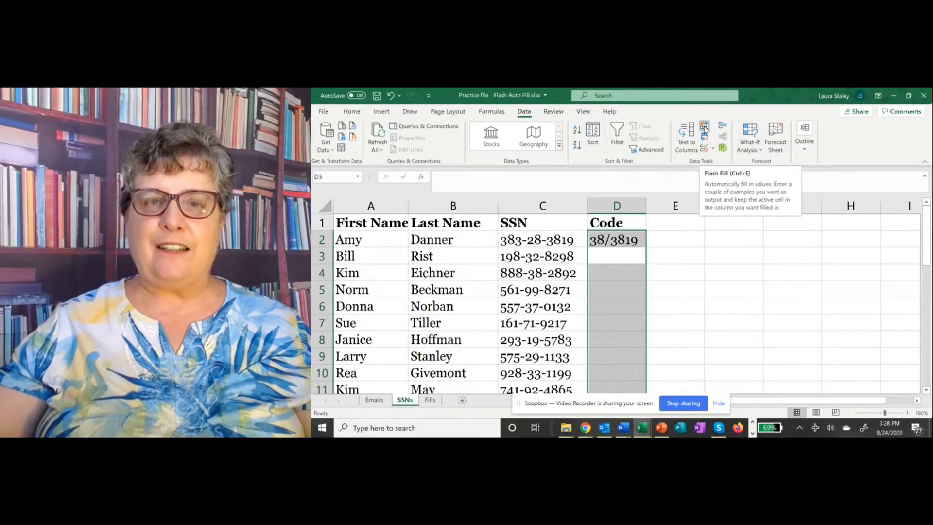
click(705, 127)
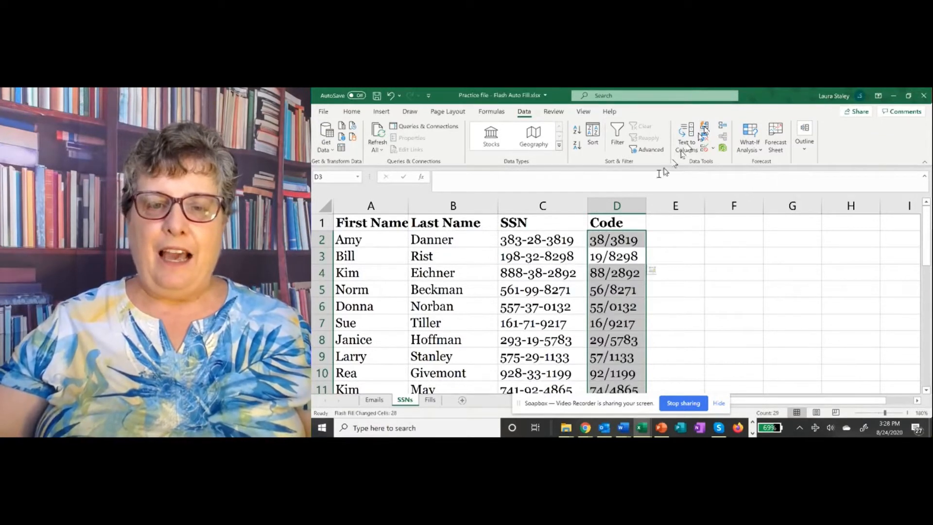
scroll(536, 298, down, 1)
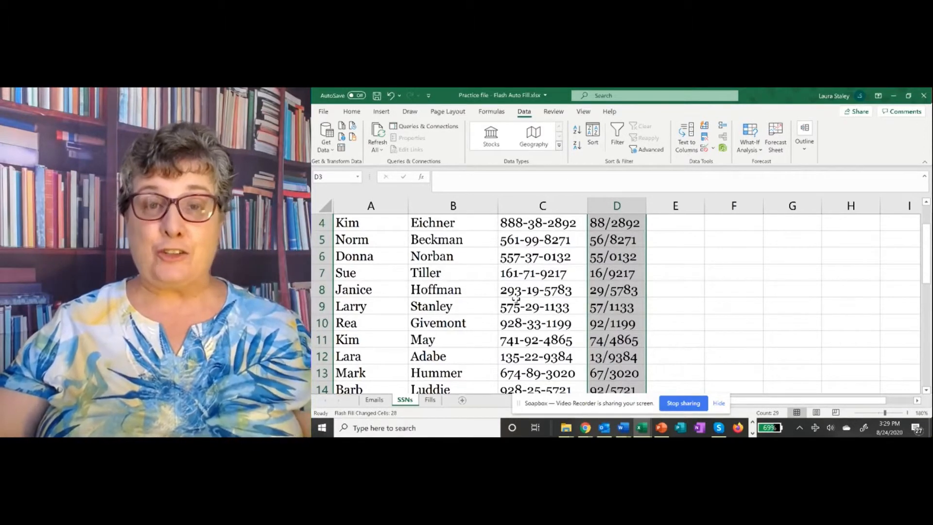
scroll(516, 300, down, 4)
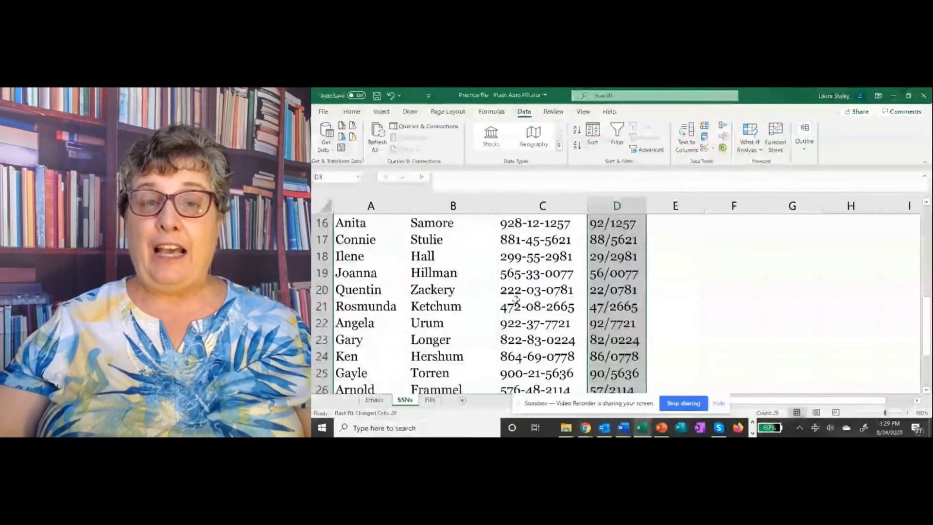
scroll(516, 300, down, 2)
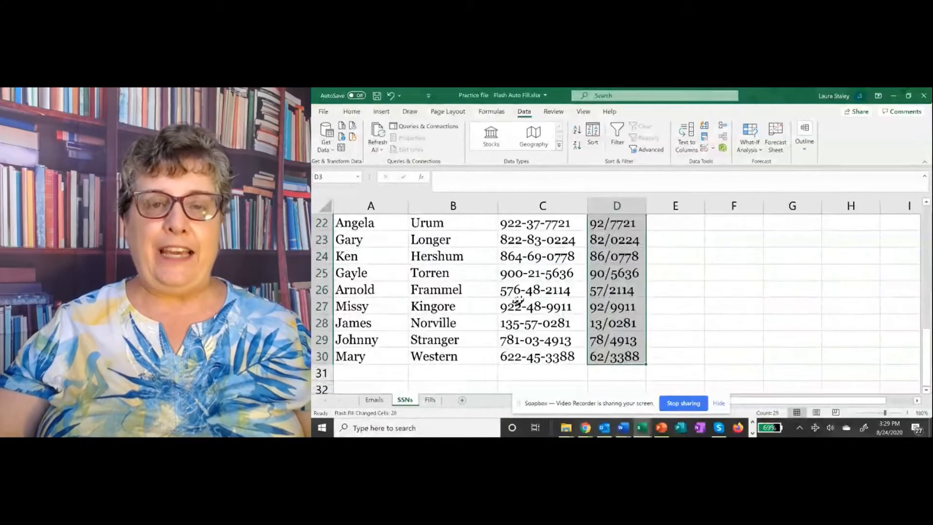
scroll(516, 299, up, 7)
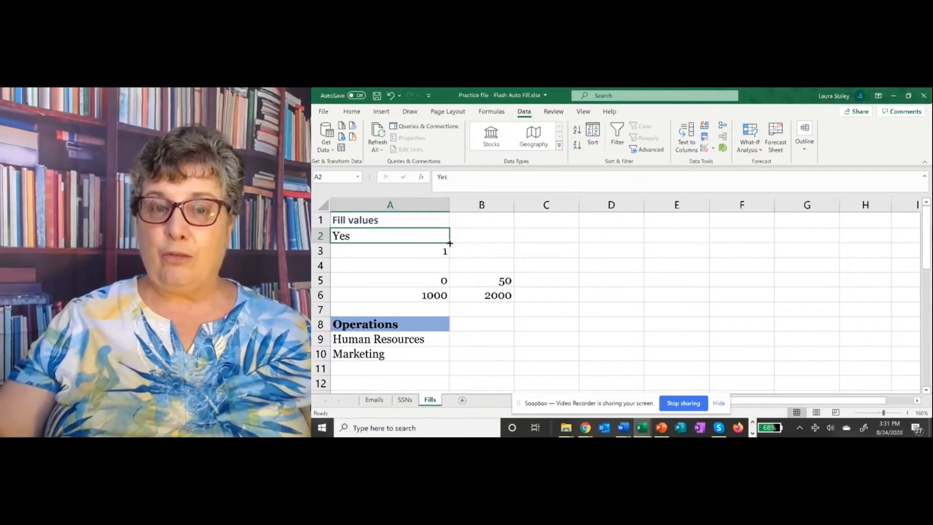
Step: Copy Yes from A2 across row 2 through F2
drag(450, 243, 749, 235)
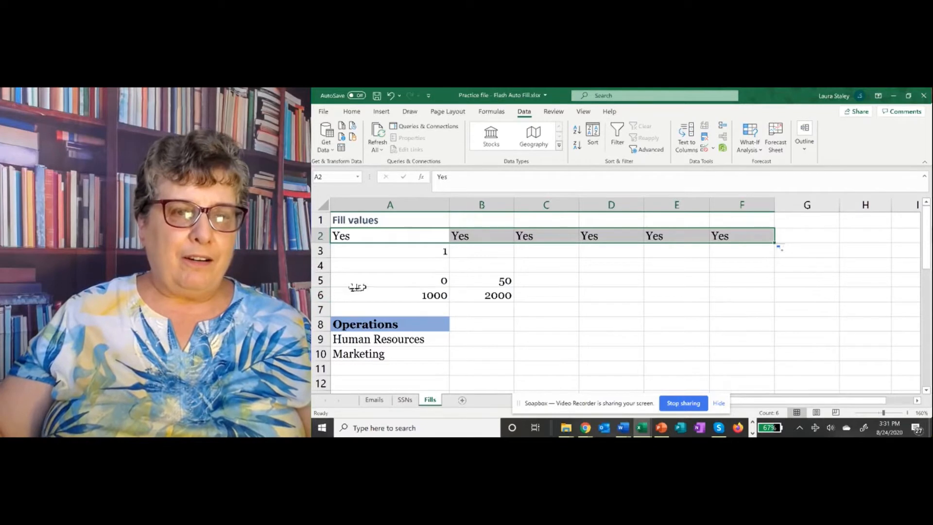
click(374, 252)
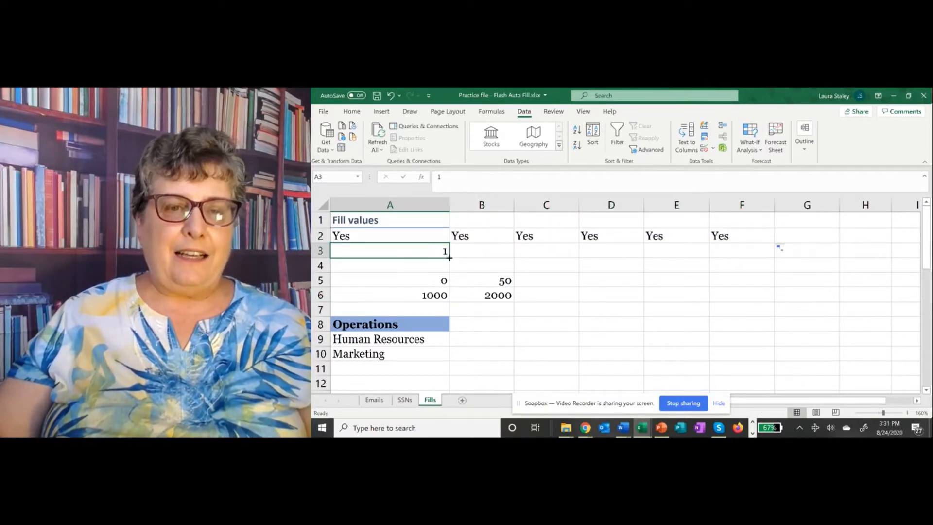
Step: Copy the 1 in A3 across row 3 through F3
drag(450, 257, 747, 249)
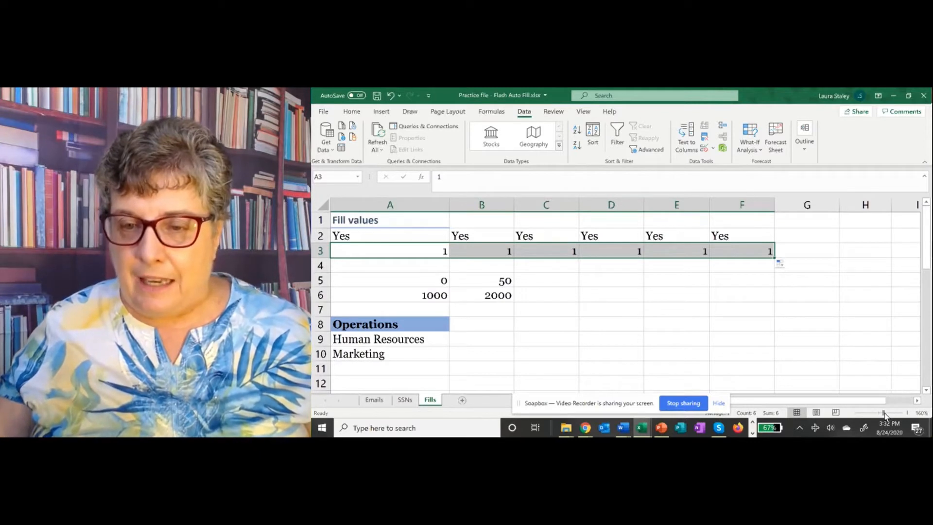
Step: Zoom in and refill A3:F3 using Fill Series so it counts 1 through 6
click(886, 414)
drag(886, 414, 888, 413)
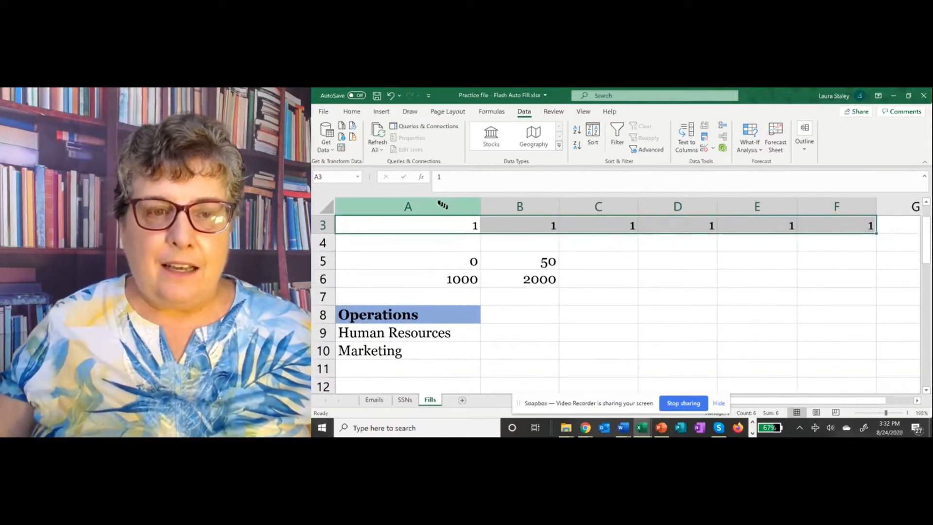
click(445, 225)
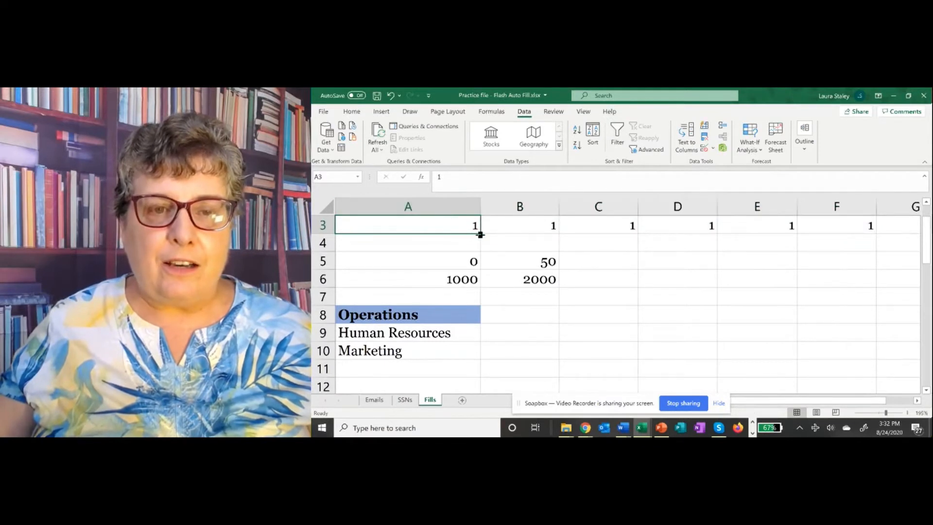
drag(480, 234, 870, 223)
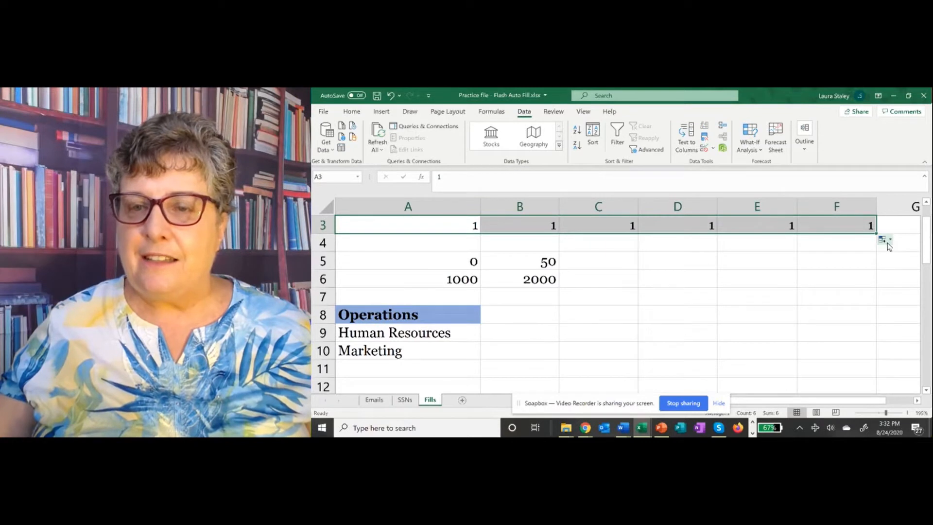
click(889, 241)
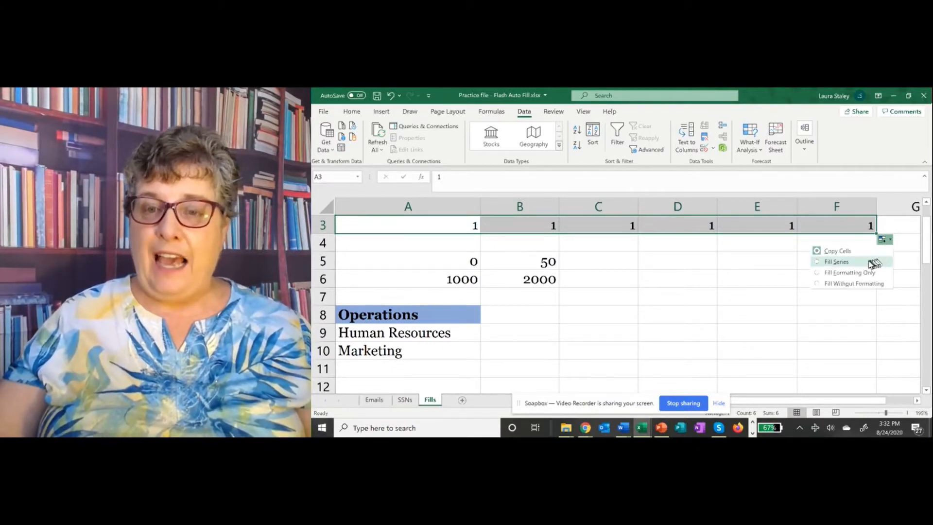
click(821, 265)
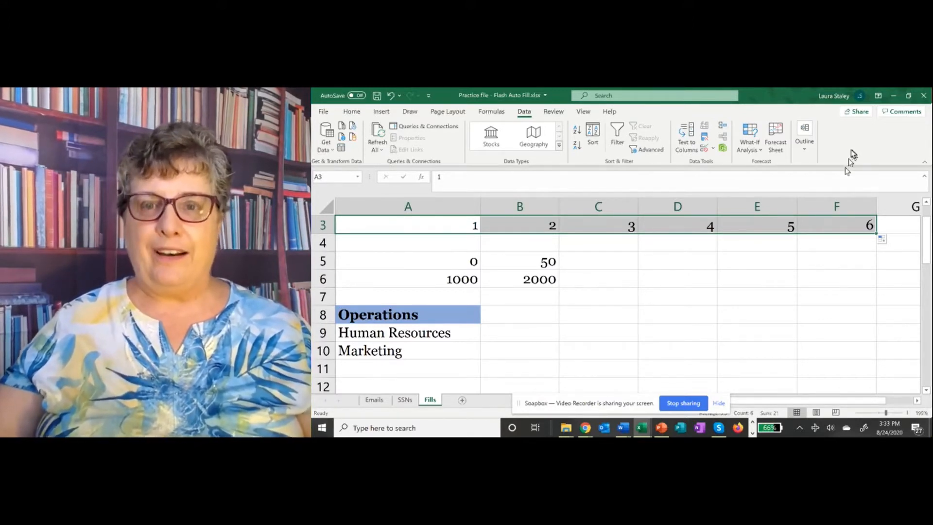
click(890, 239)
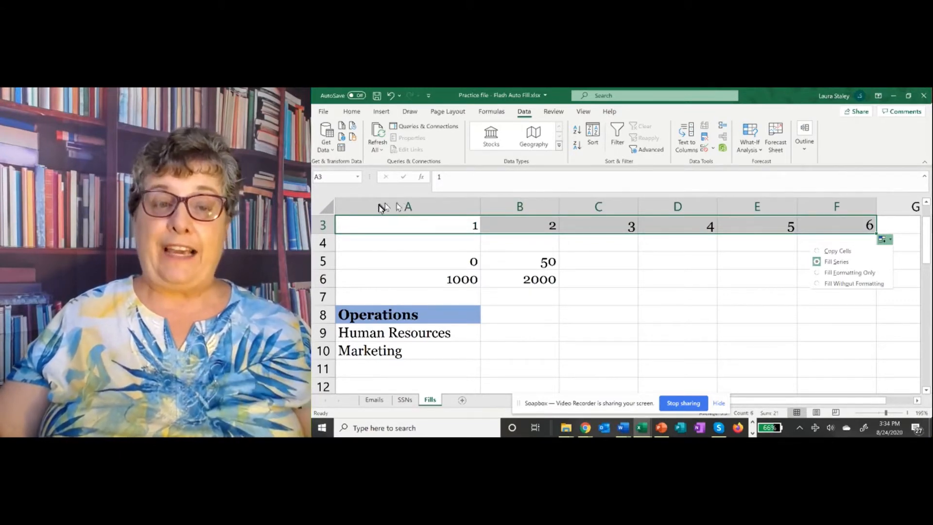
click(462, 258)
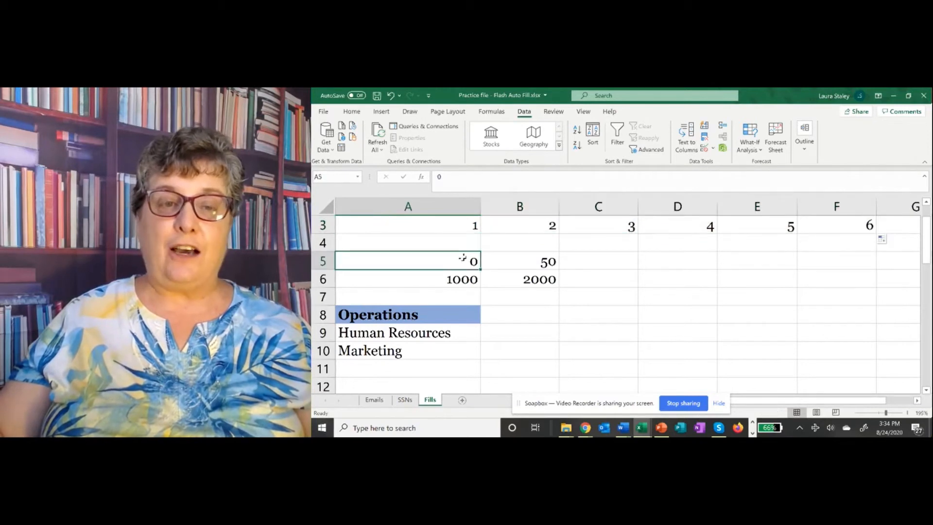
Step: Extend row 5 from 0, 50 in steps of 50 up to 250 in F5
drag(463, 258, 531, 275)
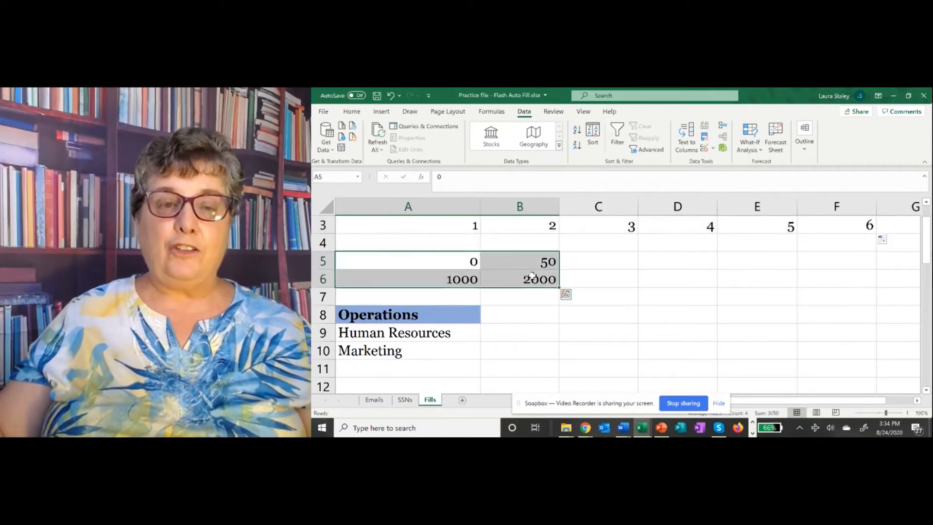
click(577, 263)
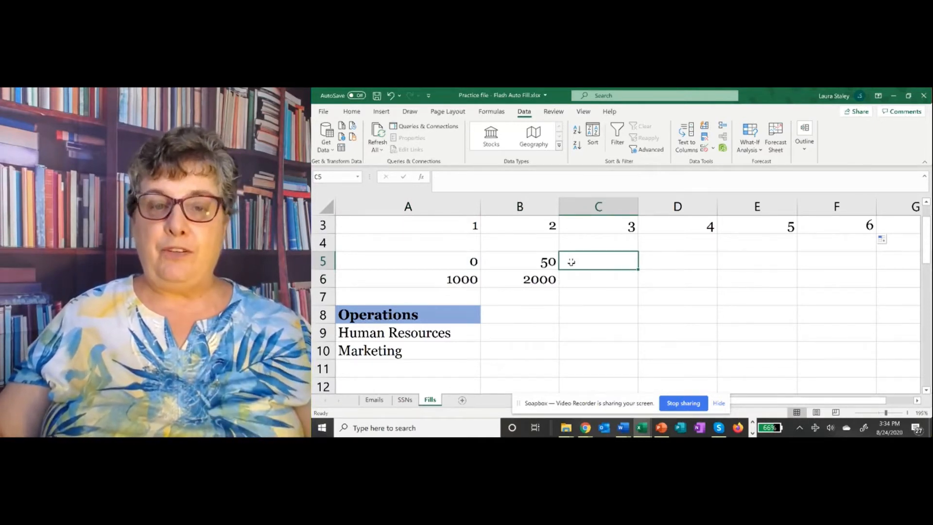
click(462, 262)
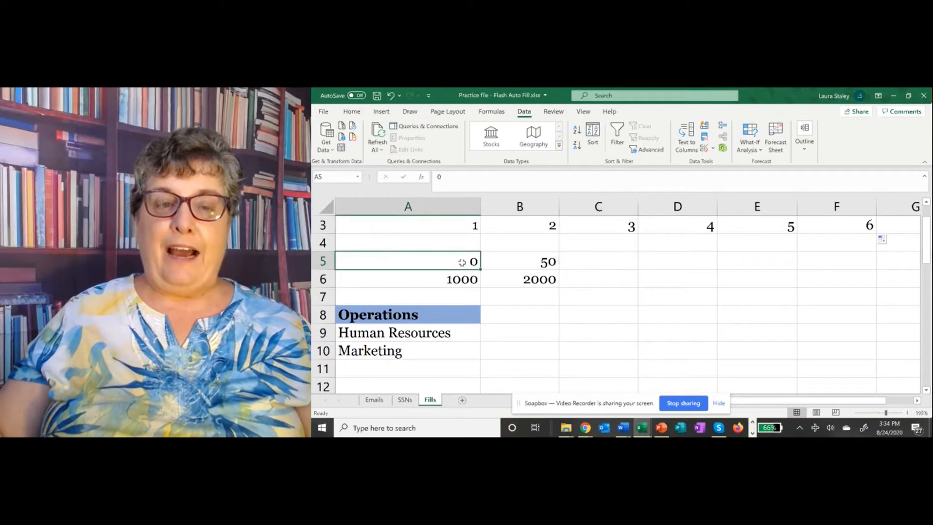
drag(461, 262, 519, 262)
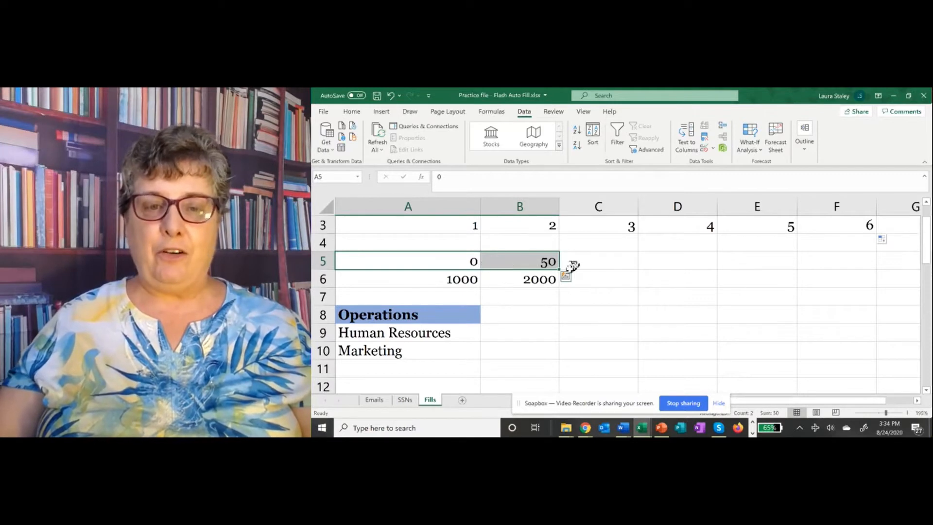
drag(560, 269, 560, 269)
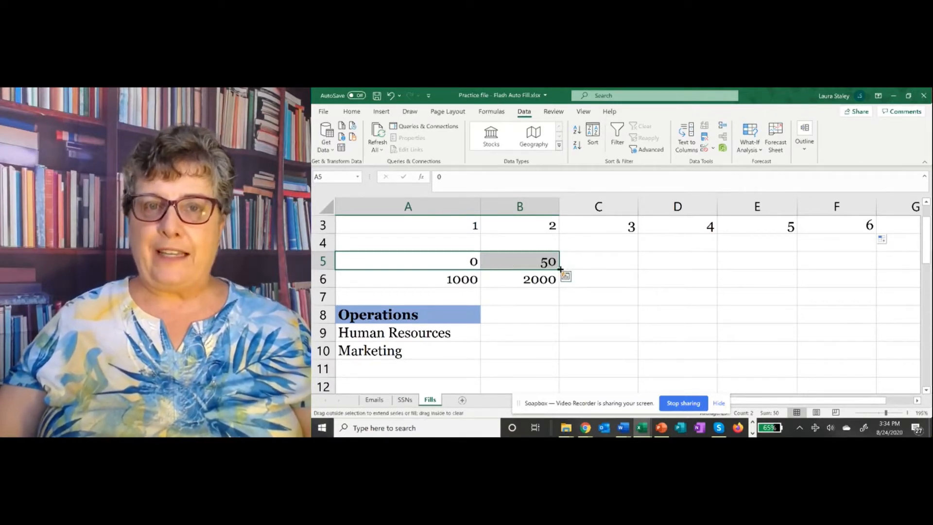
drag(560, 269, 852, 254)
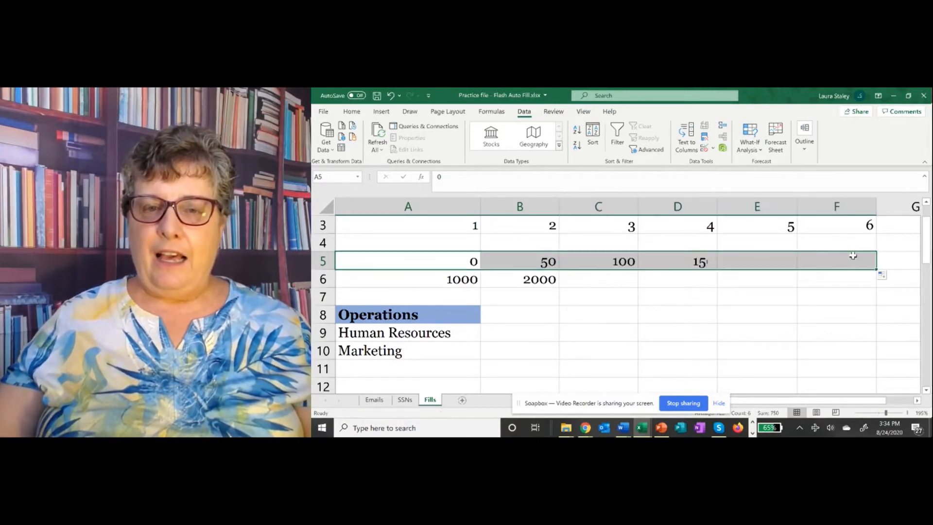
click(548, 242)
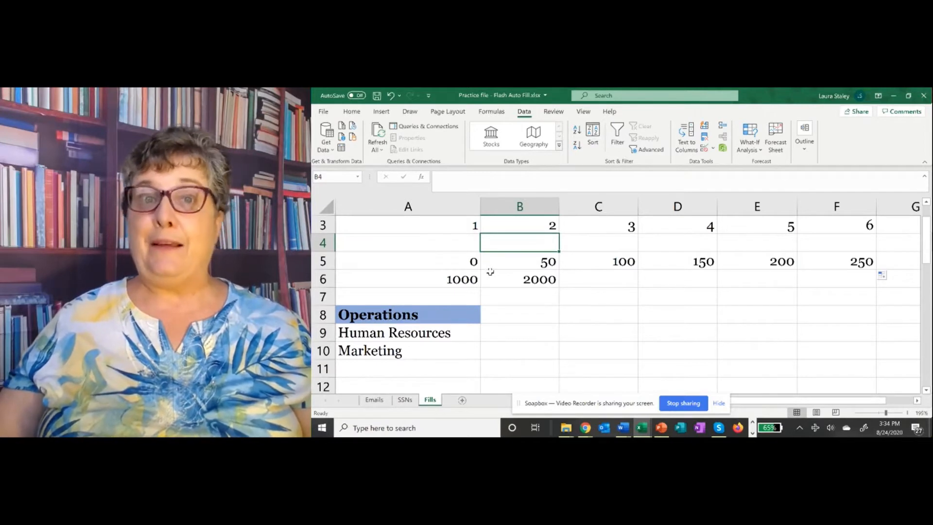
Step: Extend row 6 from 1000, 2000 in steps of 1000 up to 6000 in F6
click(471, 279)
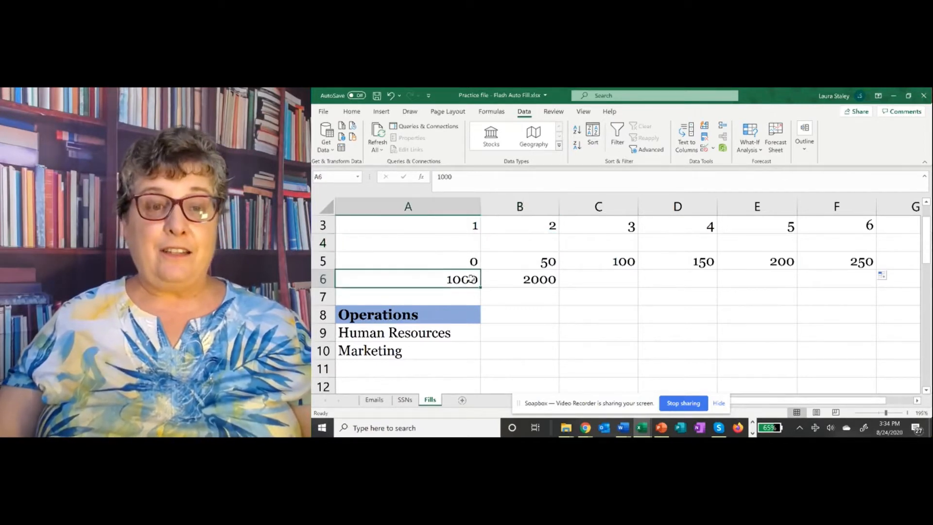
drag(469, 280, 533, 280)
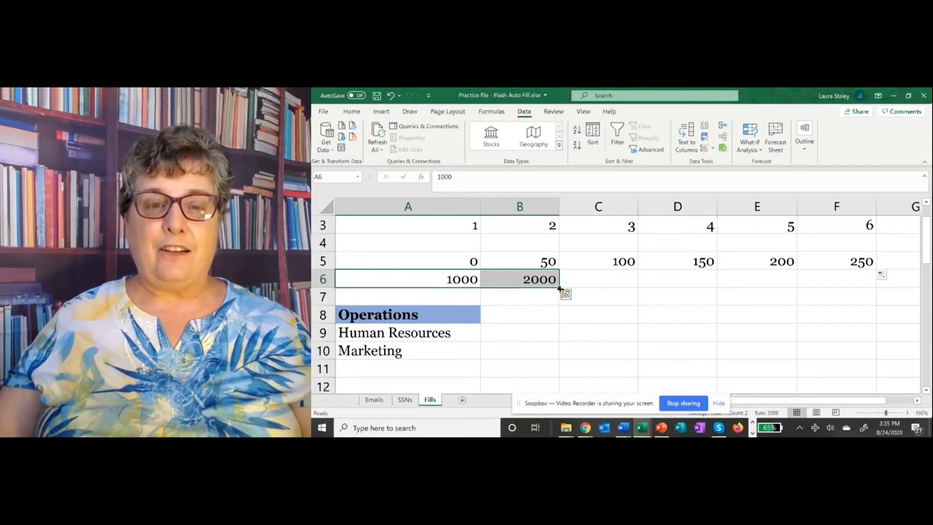
drag(560, 289, 877, 278)
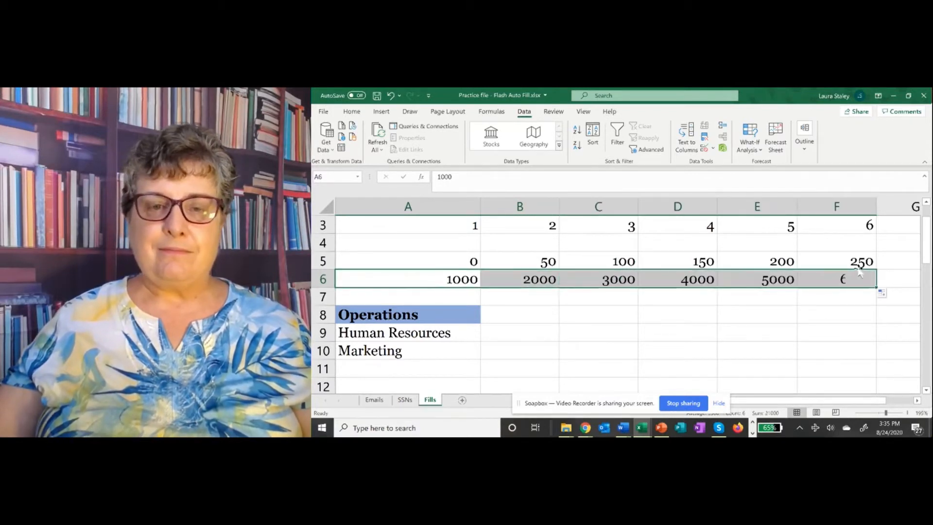
click(613, 298)
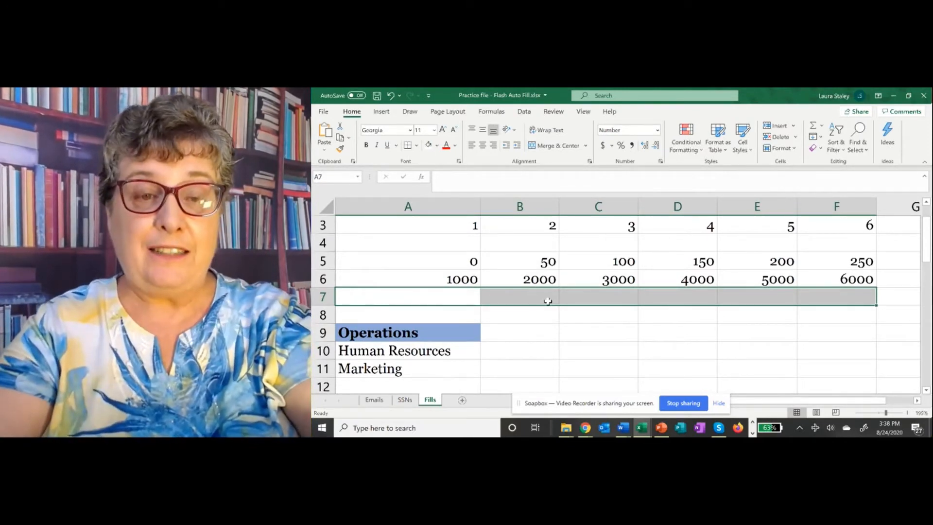
Step: Enter 1 and 1.5 in A7:B7 and extend the 0.5-step series to 3.5 in F7
text(1)
key(Return)
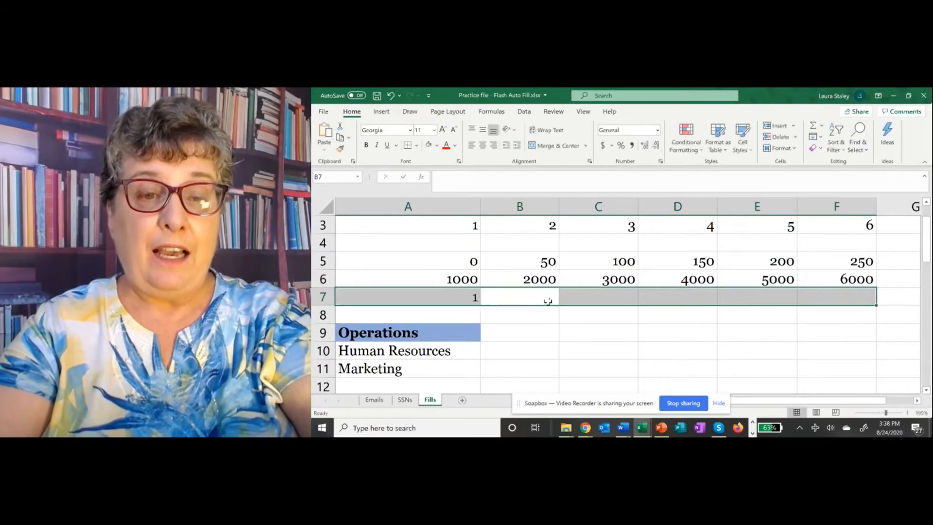
text(1.5)
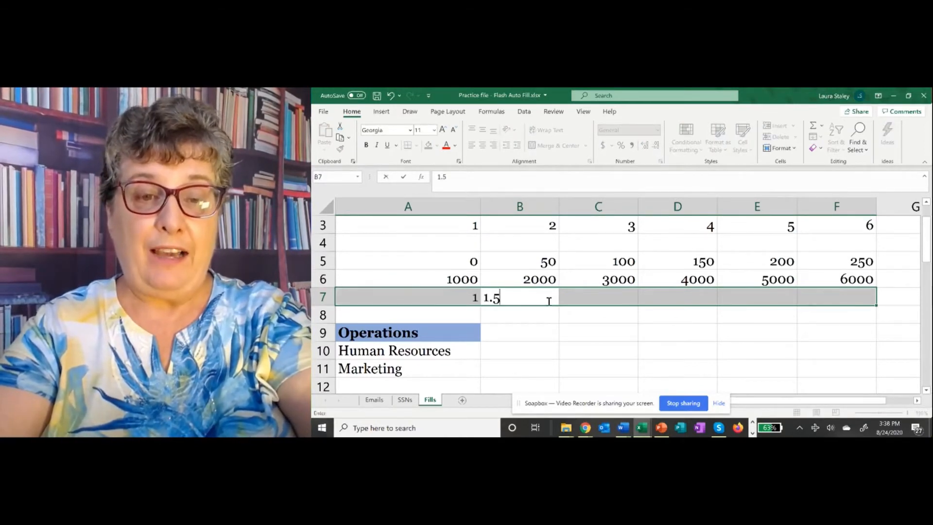
key(Return)
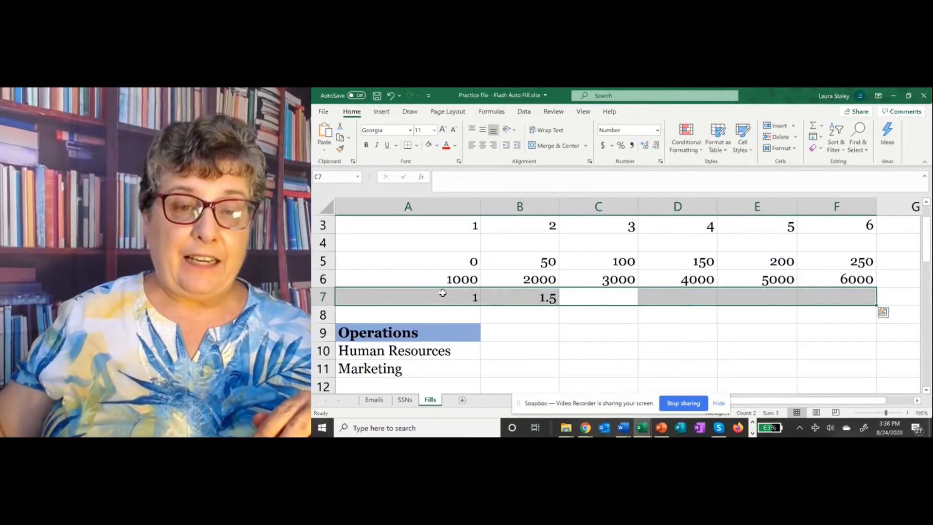
drag(442, 294, 865, 292)
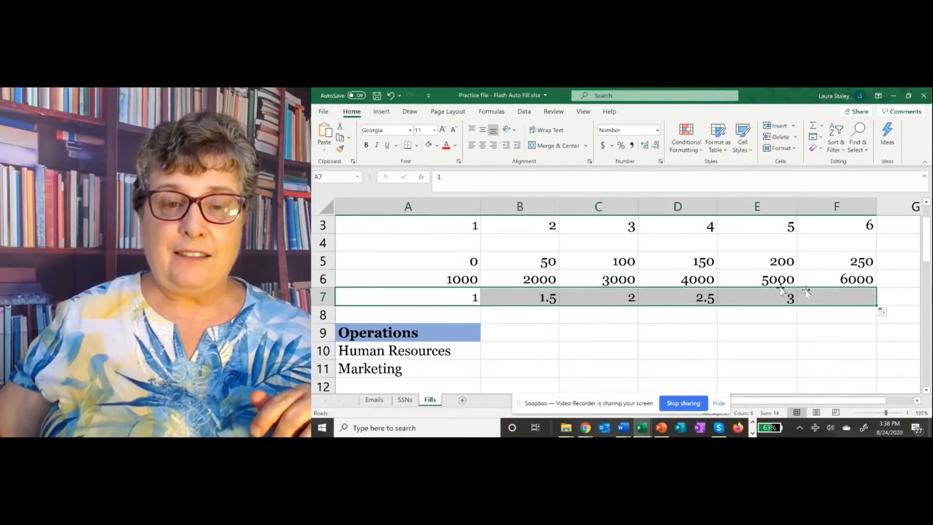
click(717, 298)
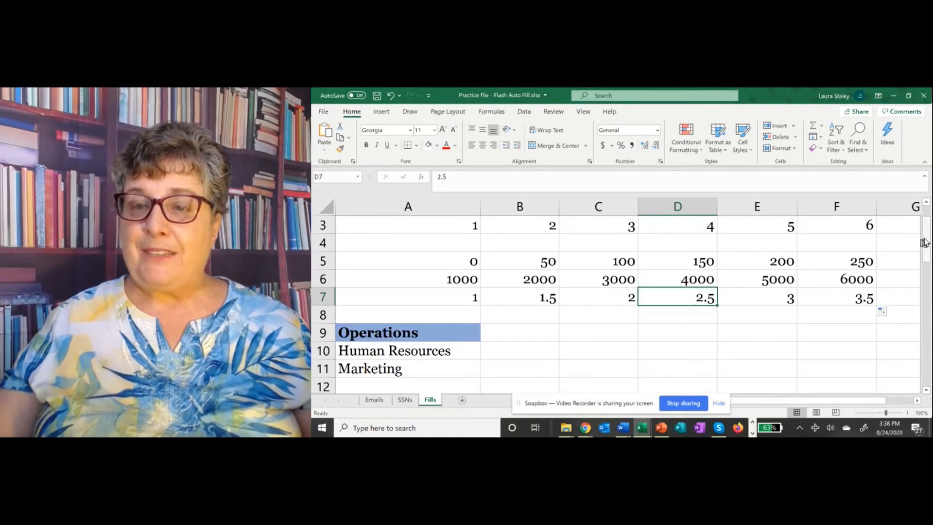
drag(927, 241, 926, 263)
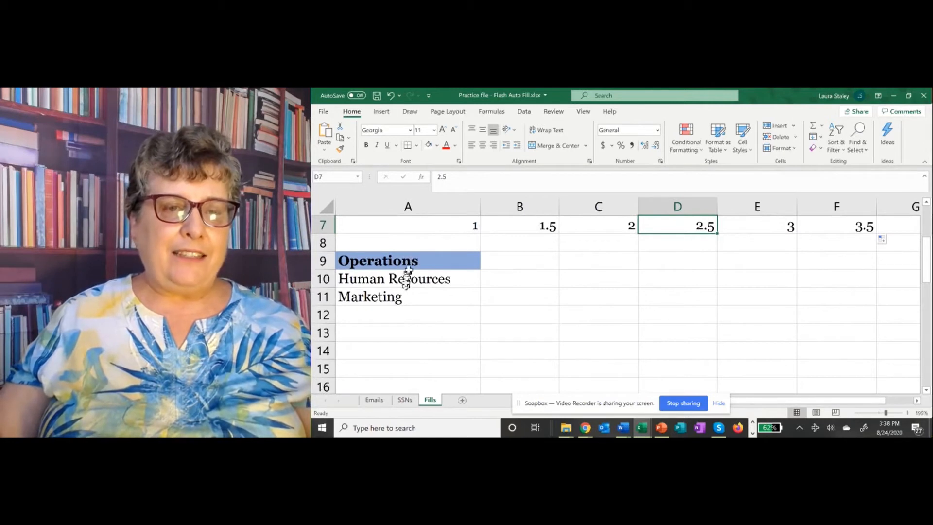
Step: Copy Operations' bold blue-shaded formatting from A9 onto A10:A11 without changing the names
click(435, 262)
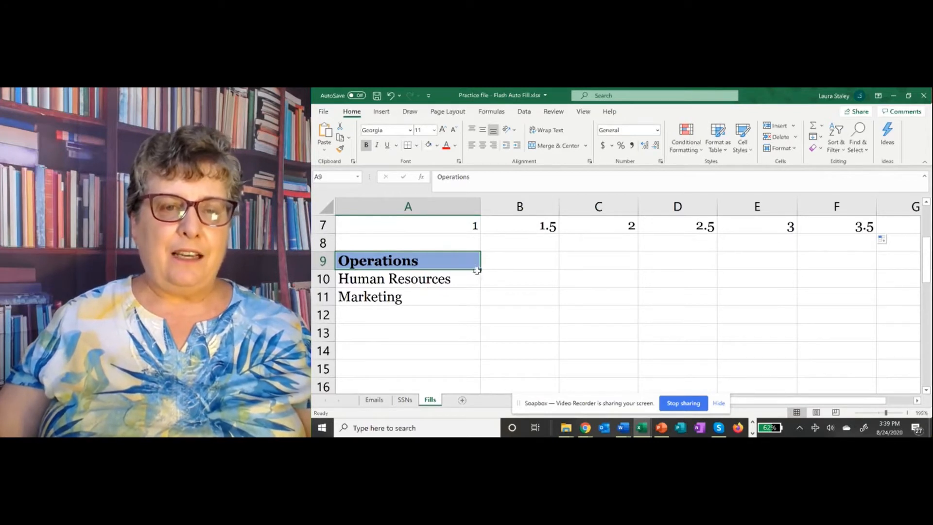
drag(481, 270, 476, 302)
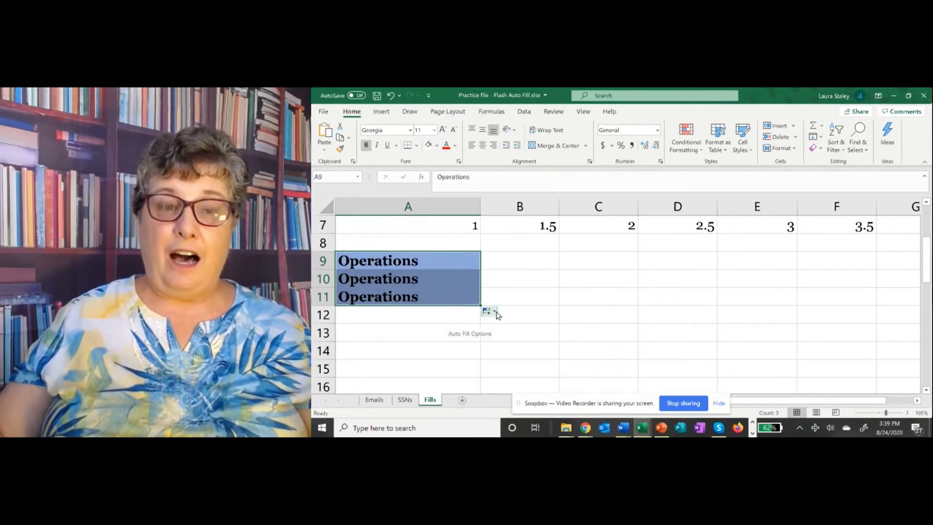
click(498, 314)
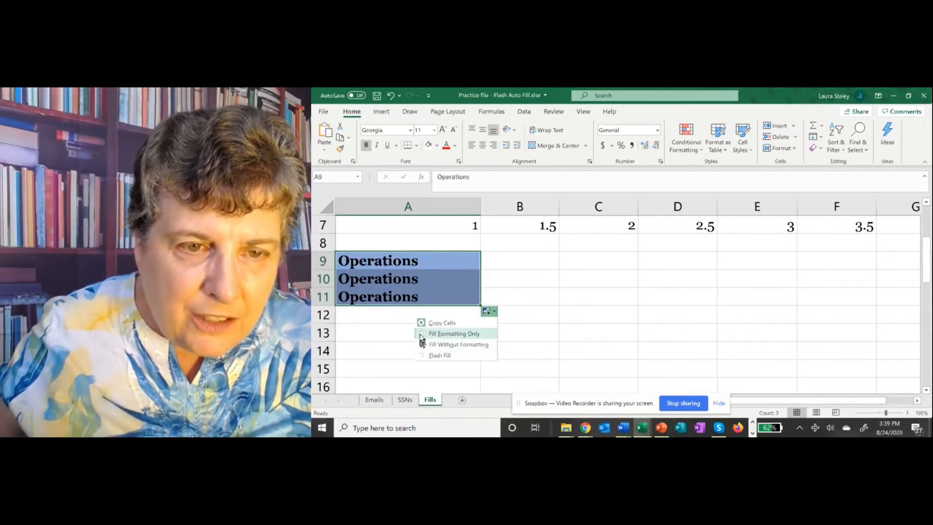
click(419, 333)
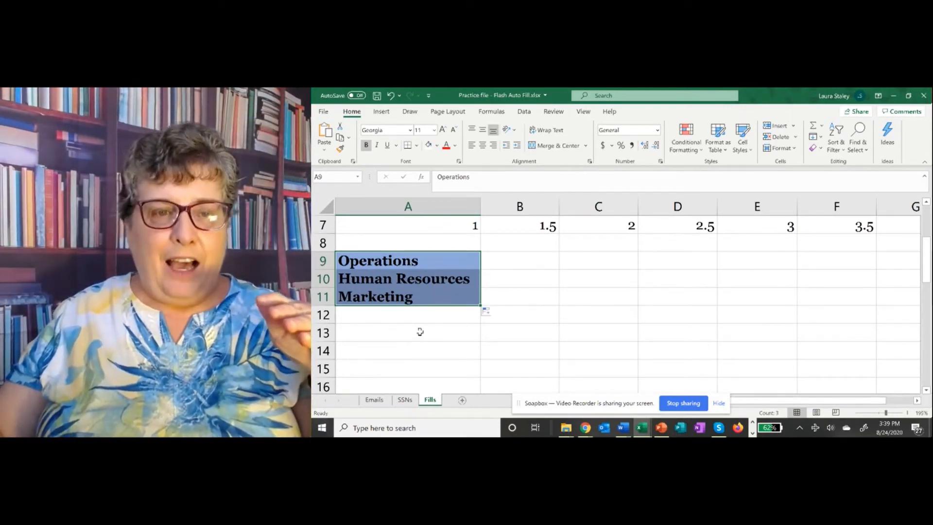
click(504, 293)
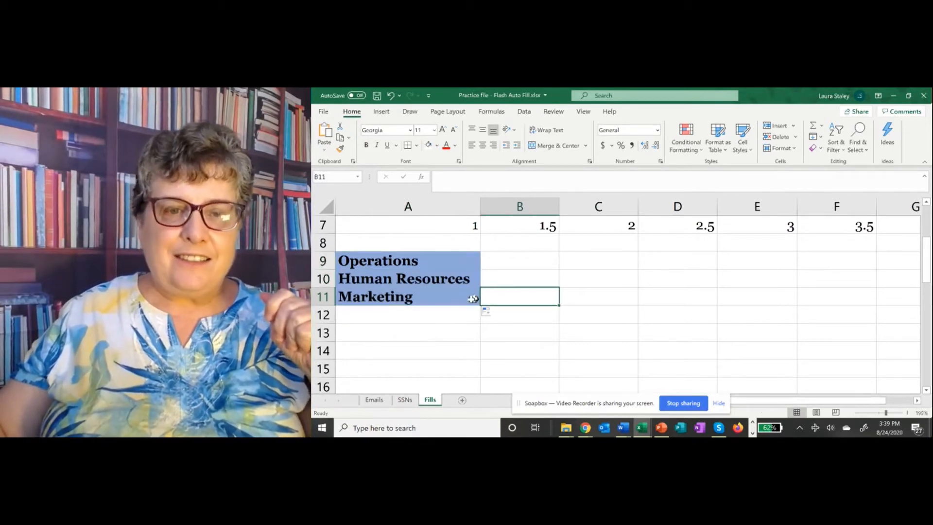
click(494, 313)
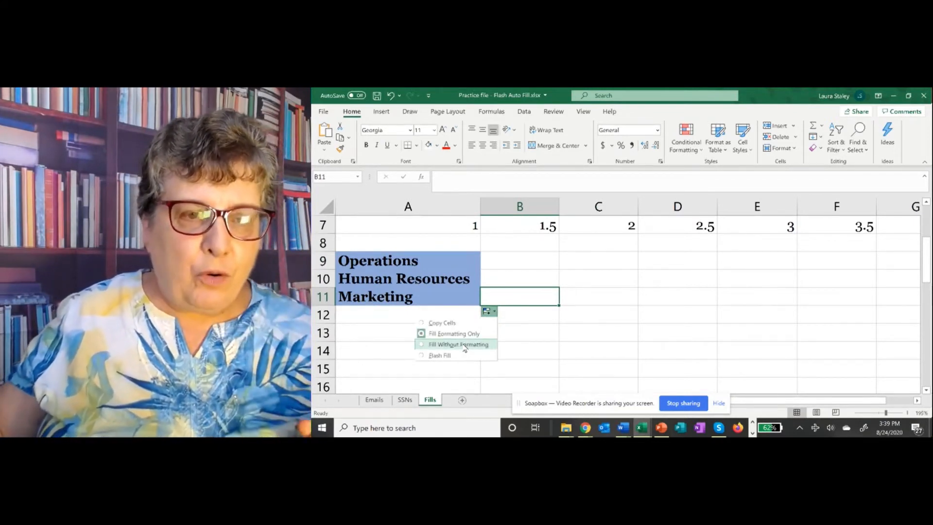
click(465, 344)
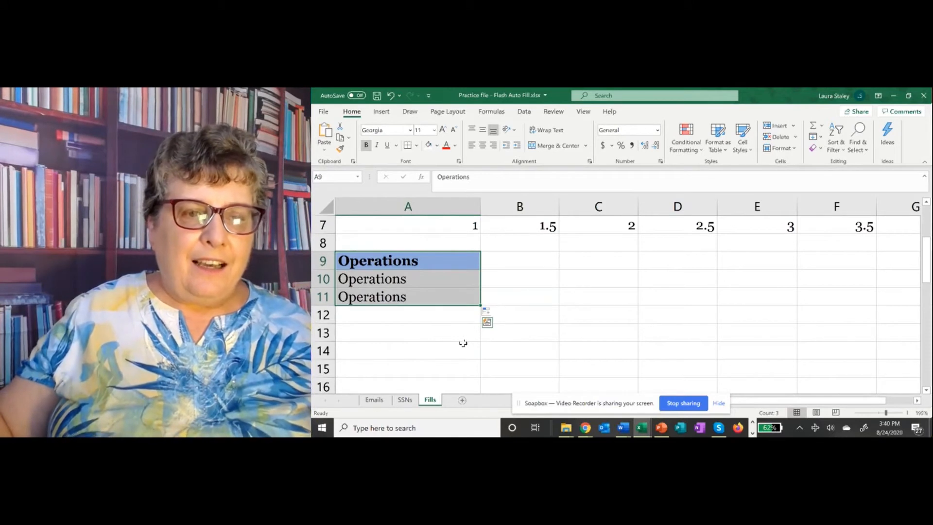
click(491, 314)
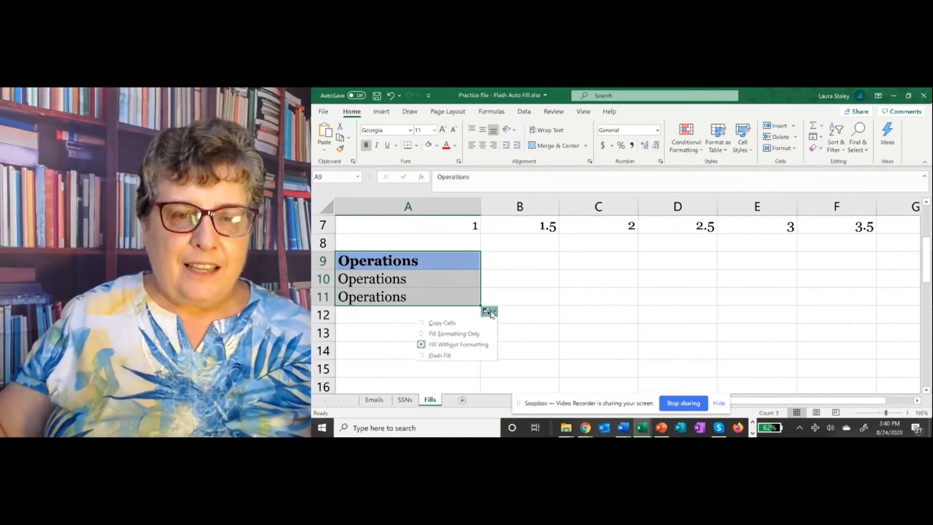
click(423, 356)
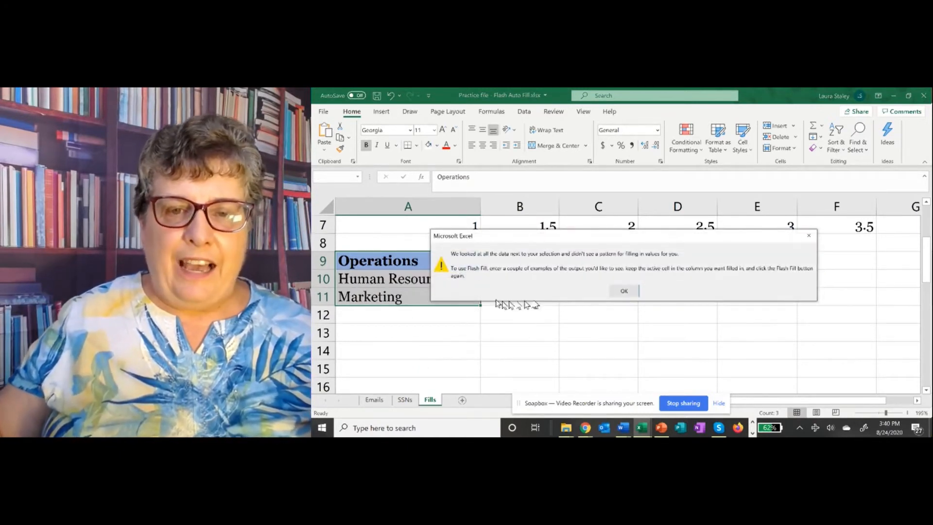
click(623, 292)
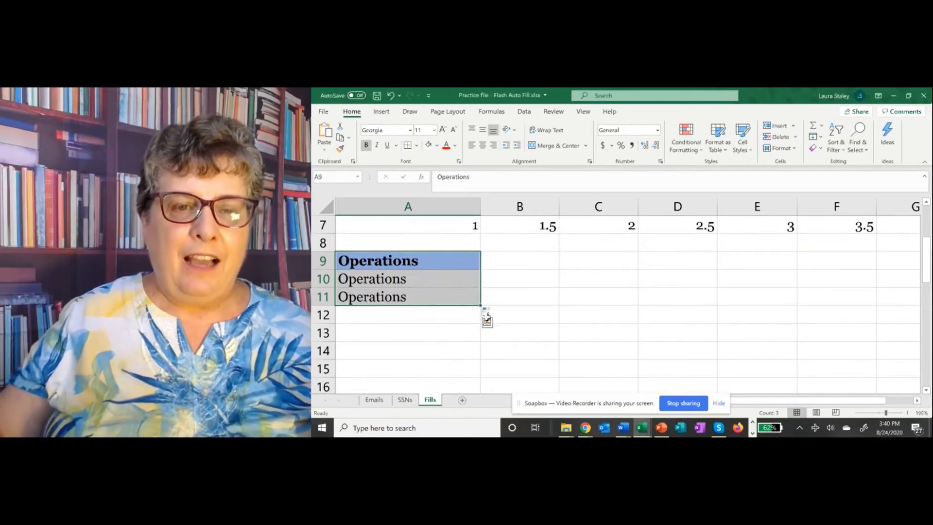
click(488, 316)
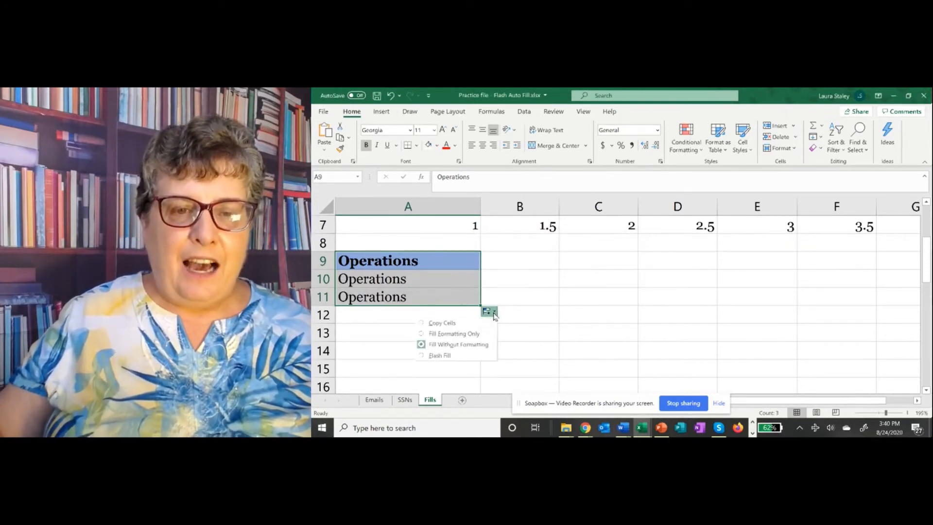
click(466, 335)
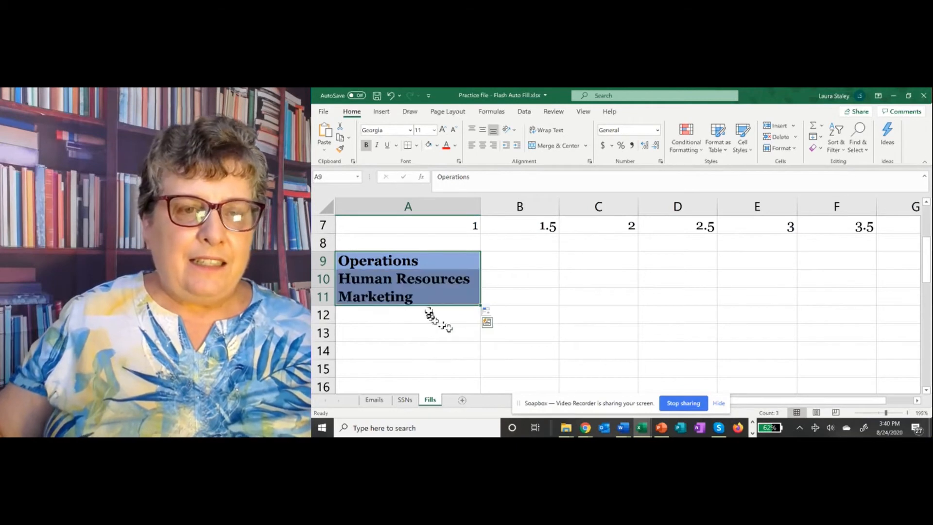
Step: Scroll down to rows 14–23 and select the 9/1/2020 date in A18
click(510, 296)
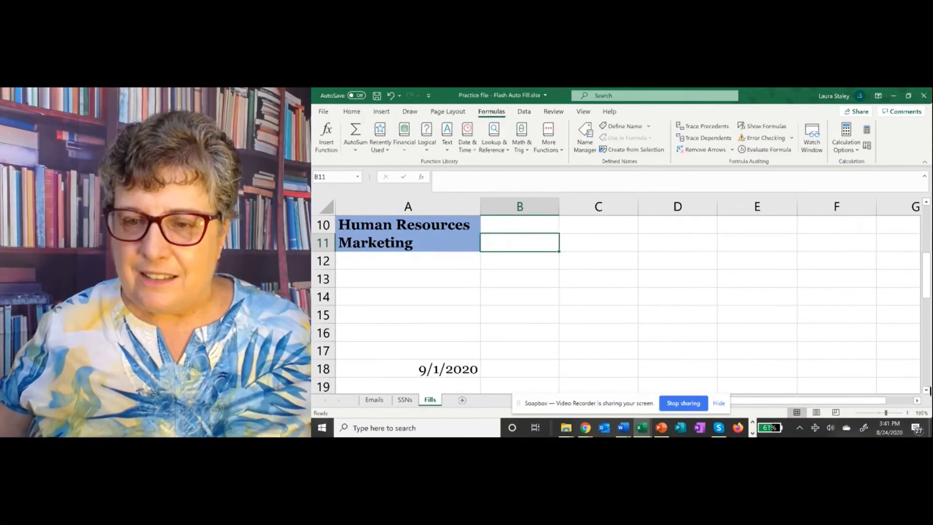
scroll(622, 305, down, 4)
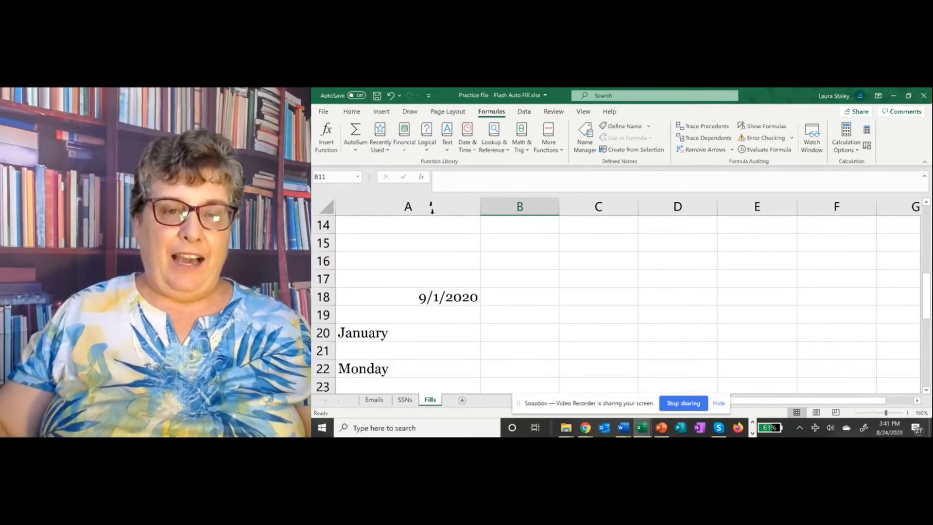
click(439, 298)
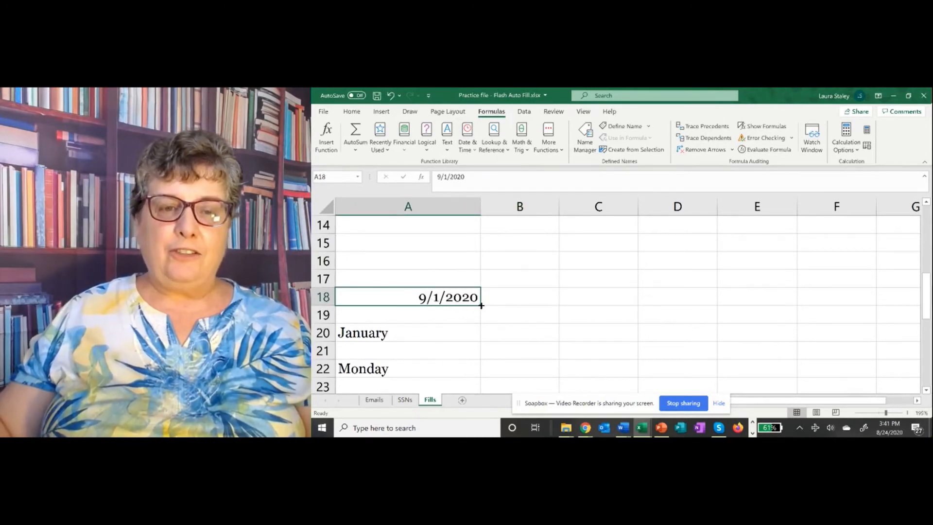
Step: Fill the 9/1/2020 date across A18:F18 as a daily series ending 9/6/2020
drag(482, 305, 842, 290)
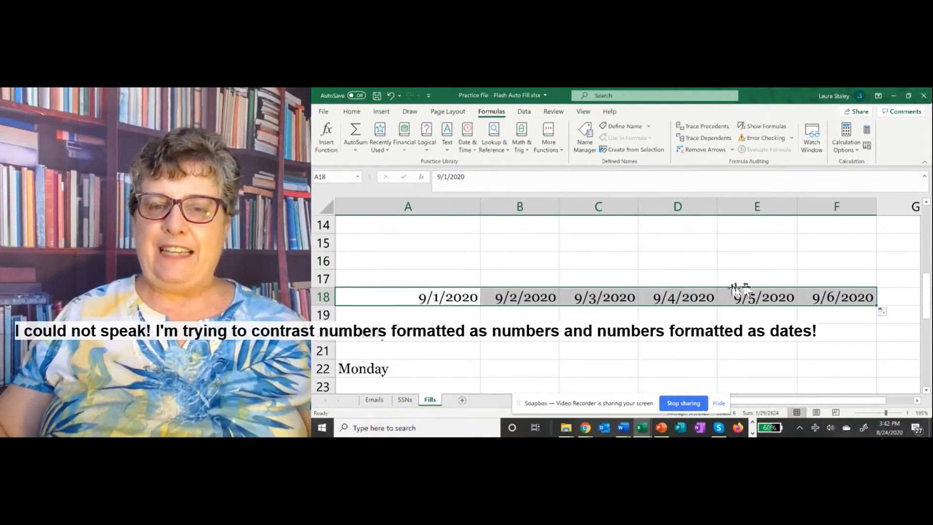
click(560, 315)
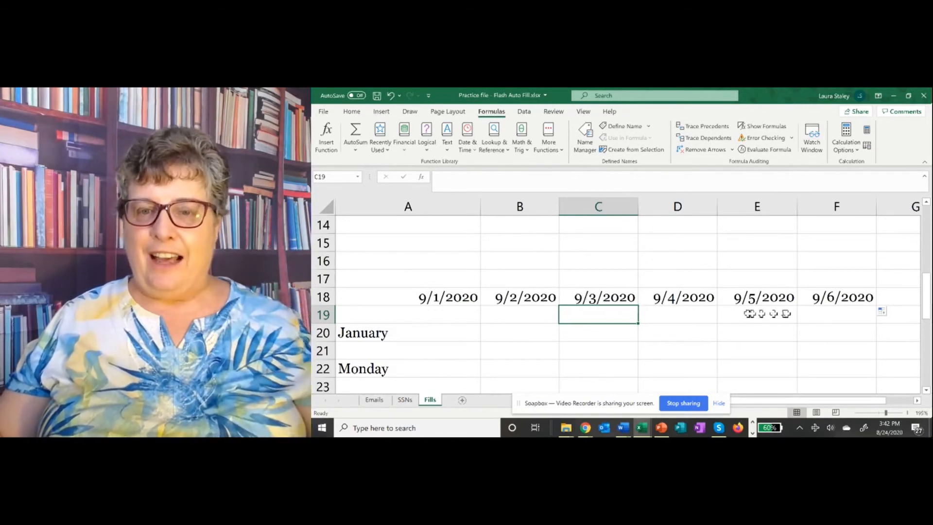
Step: Switch the row 18 date series to Fill Weekdays so it skips the weekend and ends 9/8/2020
click(891, 312)
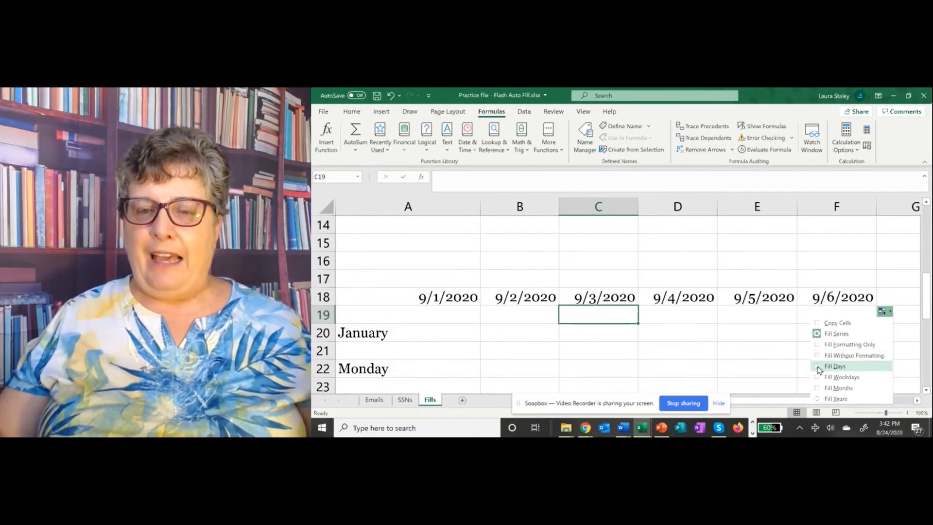
click(819, 368)
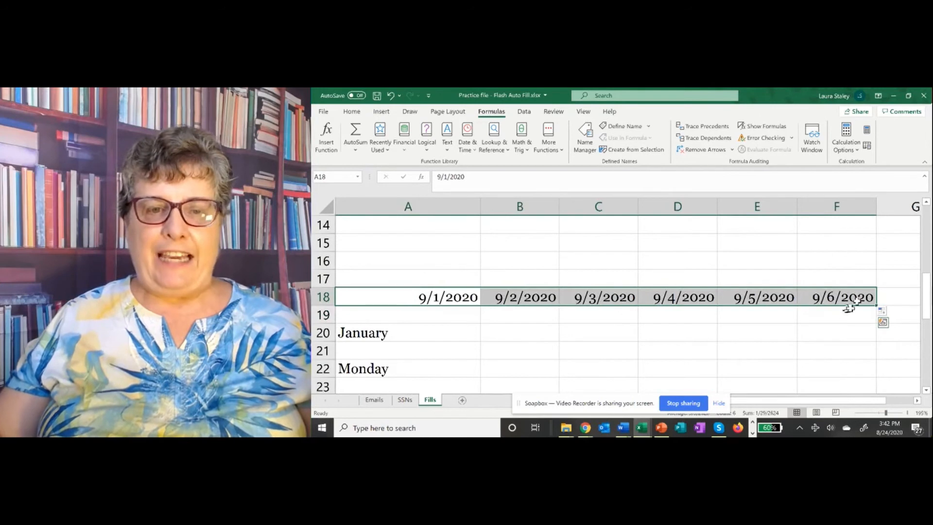
click(882, 313)
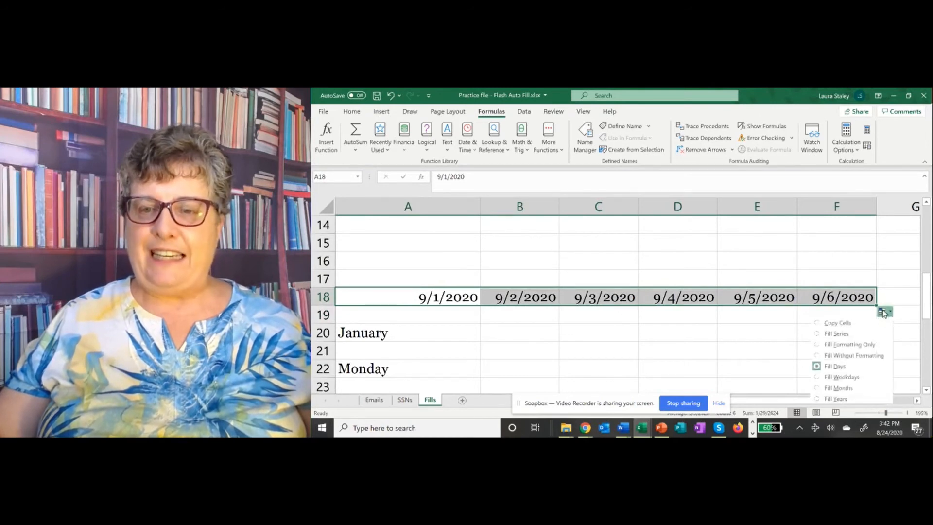
click(818, 377)
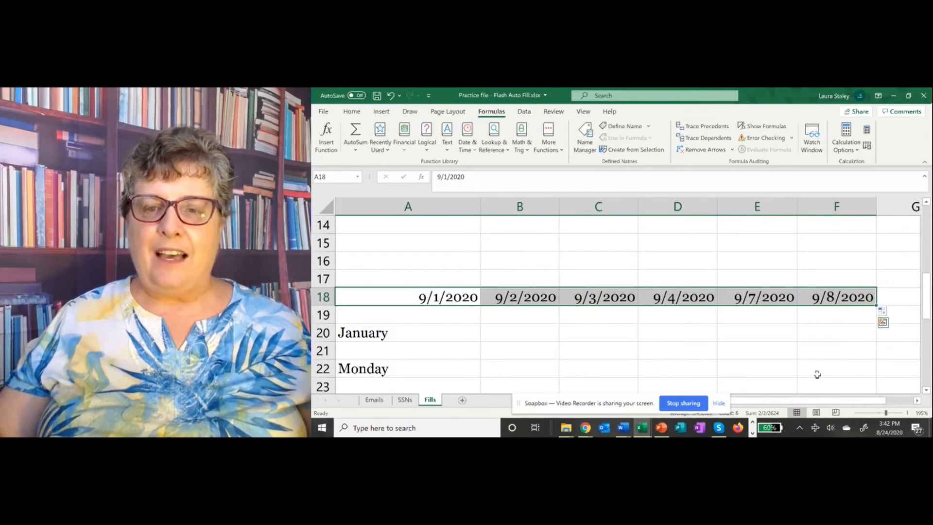
click(500, 327)
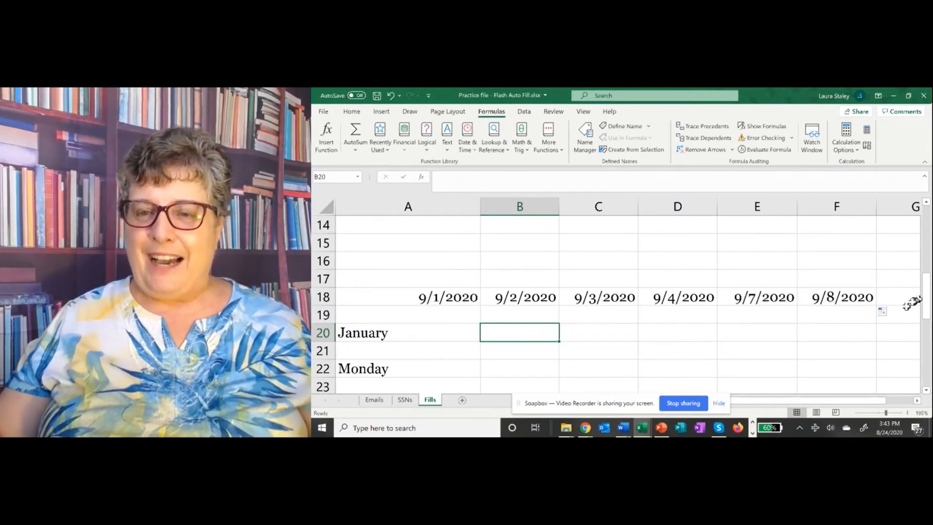
Step: Change the row 18 dates to a monthly series with Fill Months
click(885, 312)
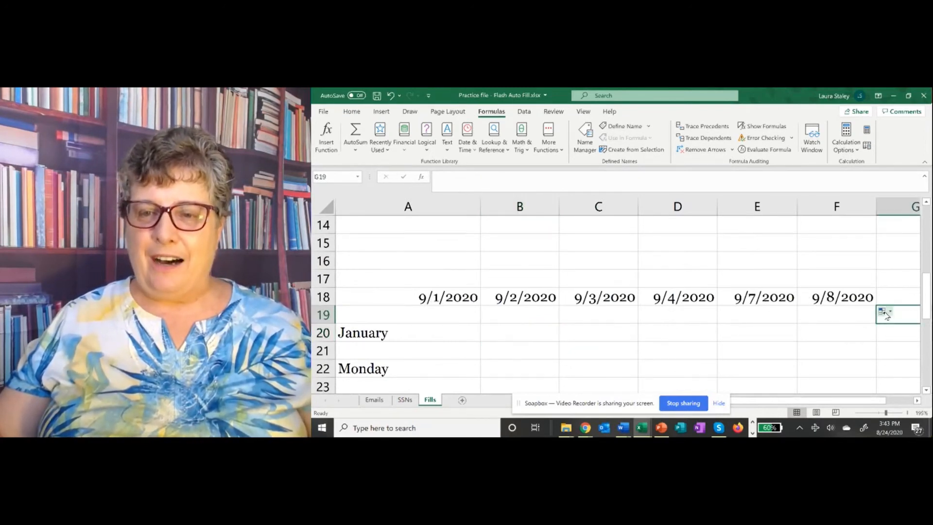
click(890, 313)
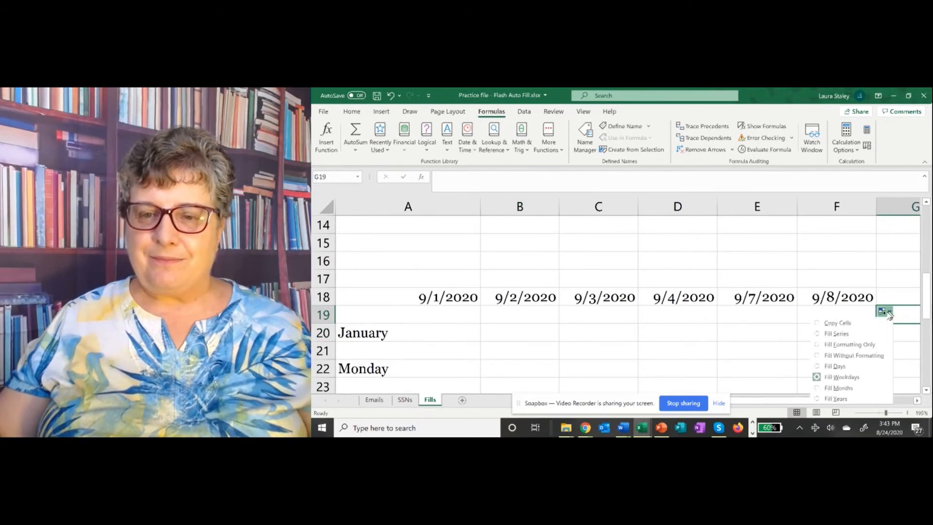
click(822, 389)
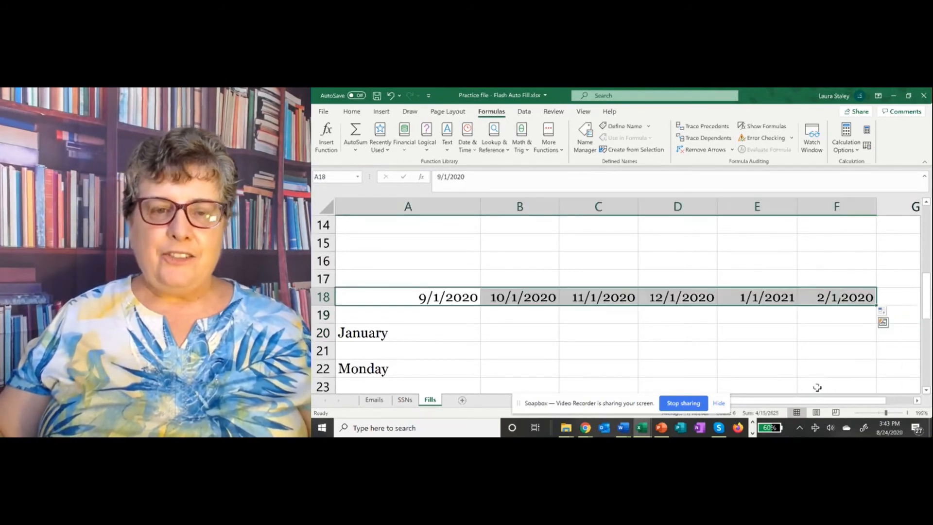
click(534, 316)
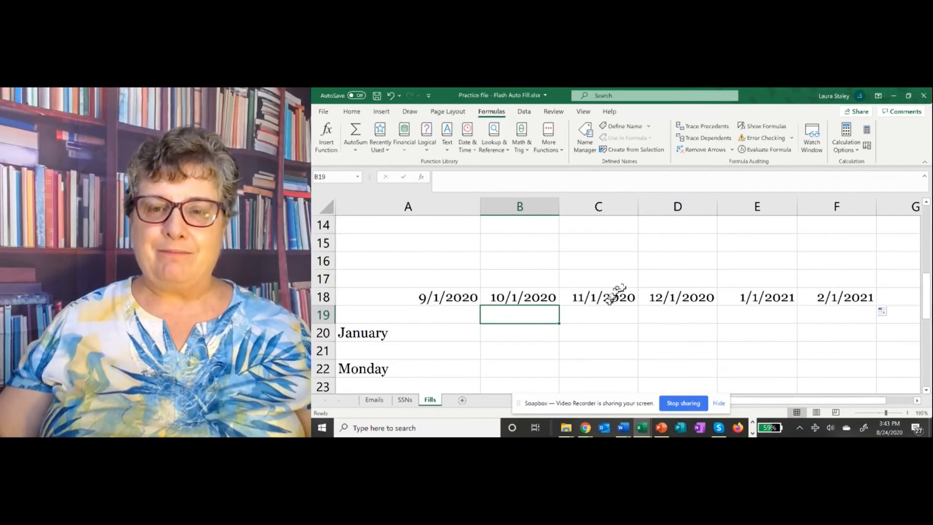
Step: Make the row 18 dates step by year, from 9/1/2020 through 9/1/2025
click(885, 312)
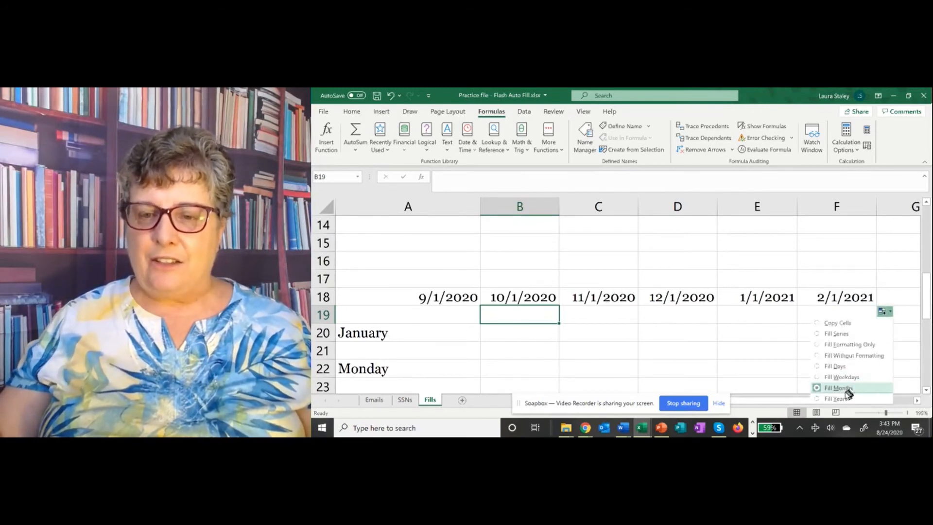
click(818, 399)
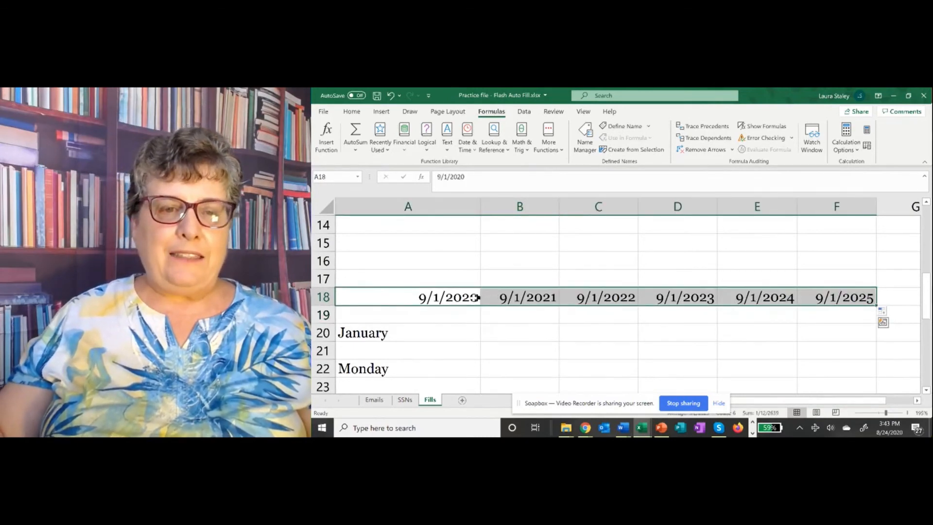
click(484, 278)
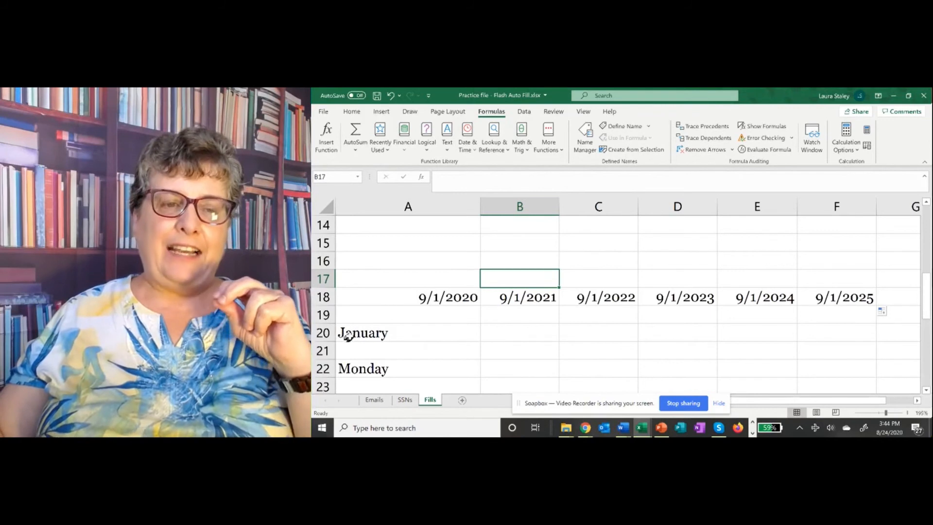
Step: Extend January through June across A20:F20 and Monday onward along row 22
click(349, 335)
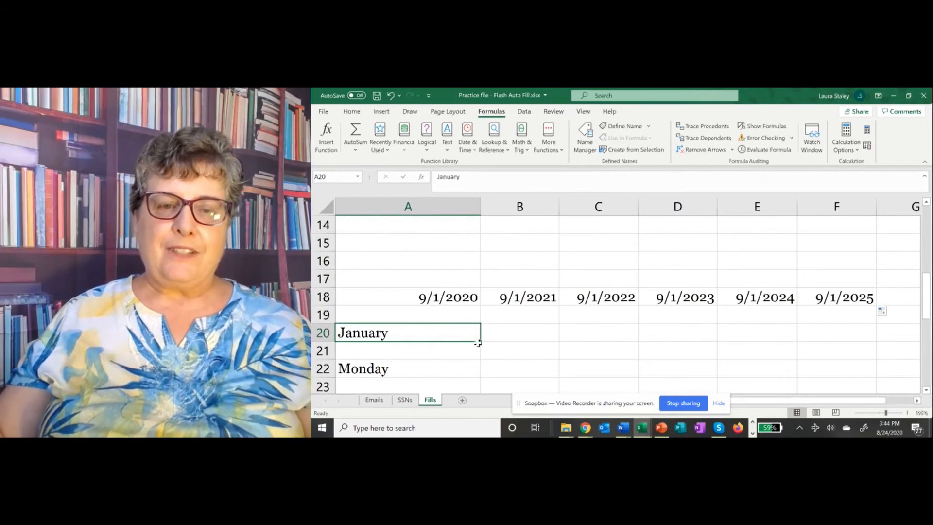
drag(481, 342, 851, 332)
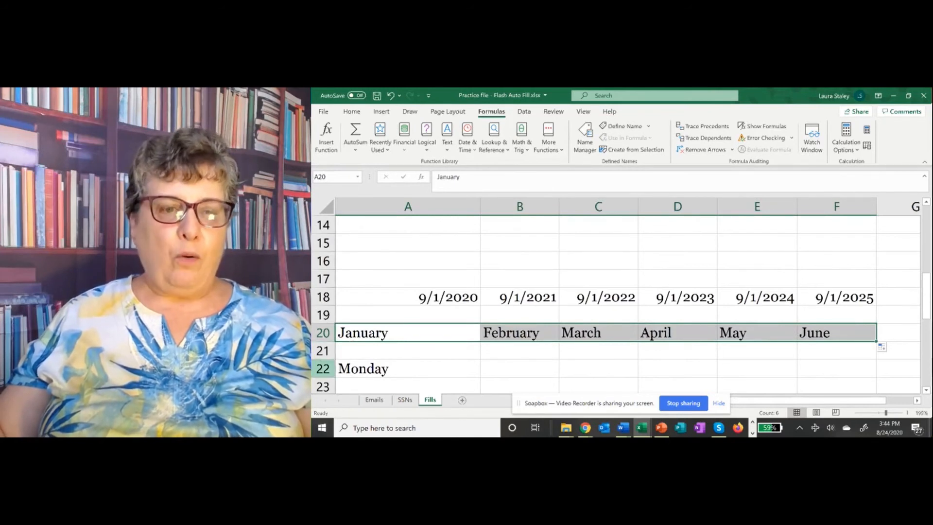
click(354, 367)
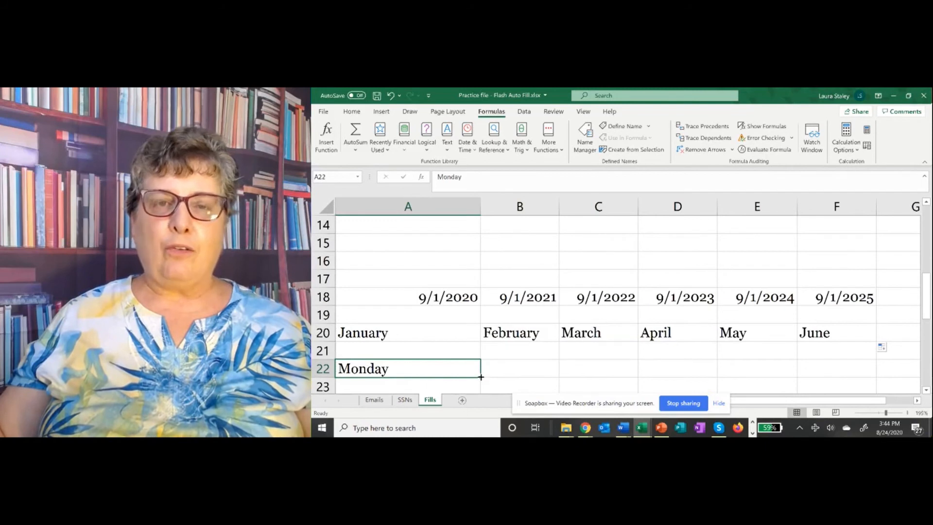
drag(481, 377, 918, 365)
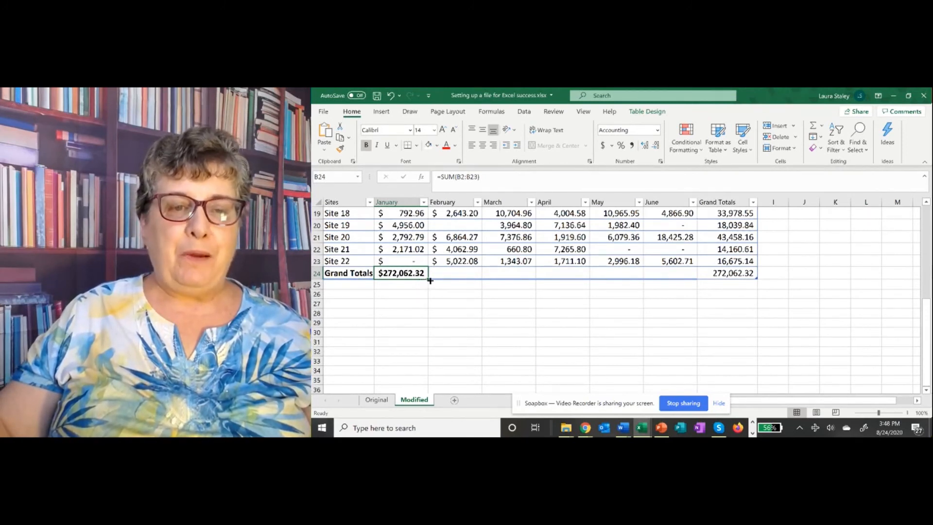
Step: Copy B24's SUM formula across to G24, giving an overall total of $1,607,386.89
drag(429, 280, 746, 281)
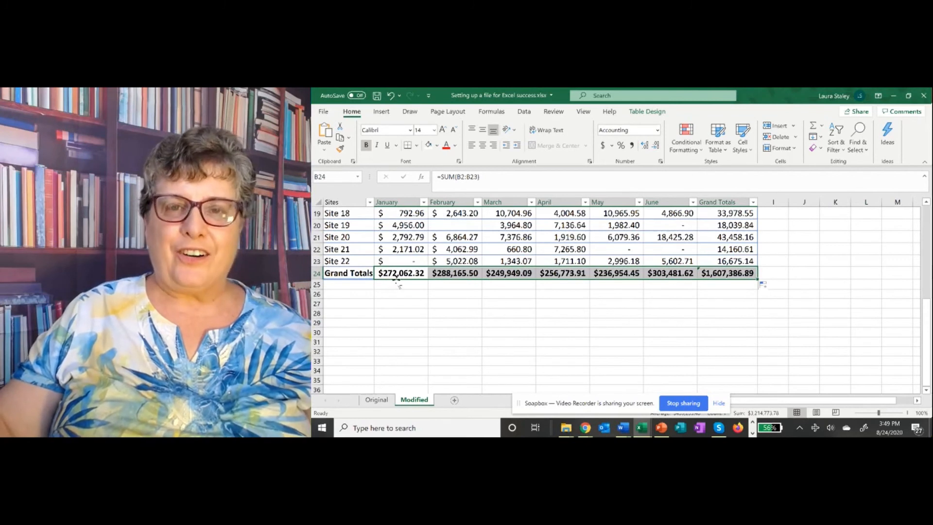
click(393, 275)
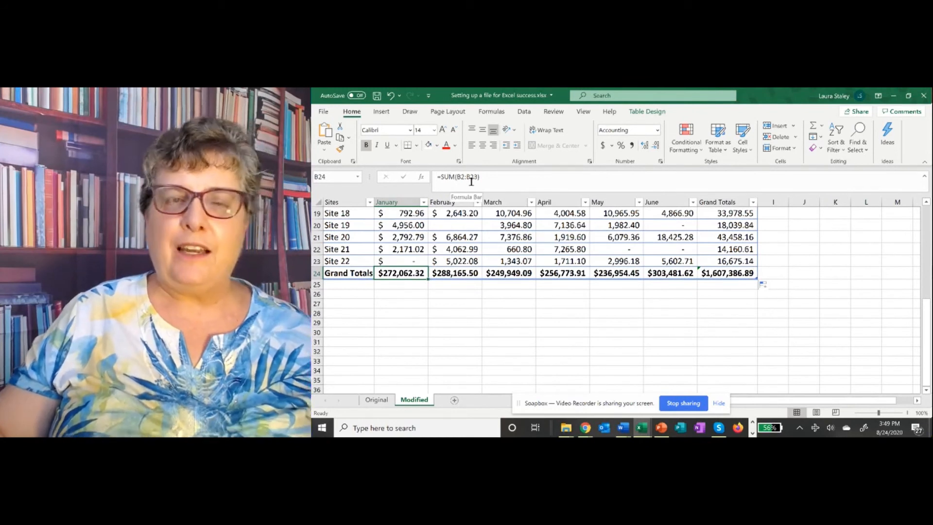
click(452, 275)
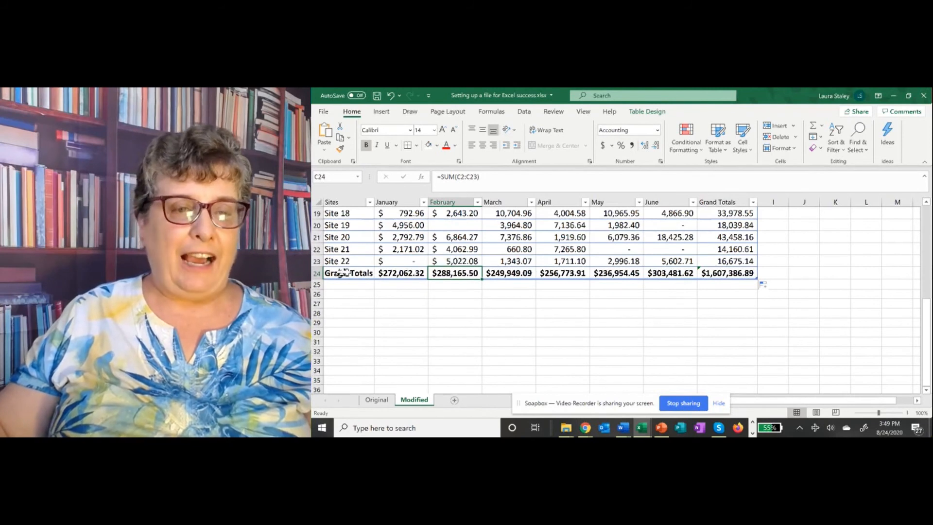
click(347, 287)
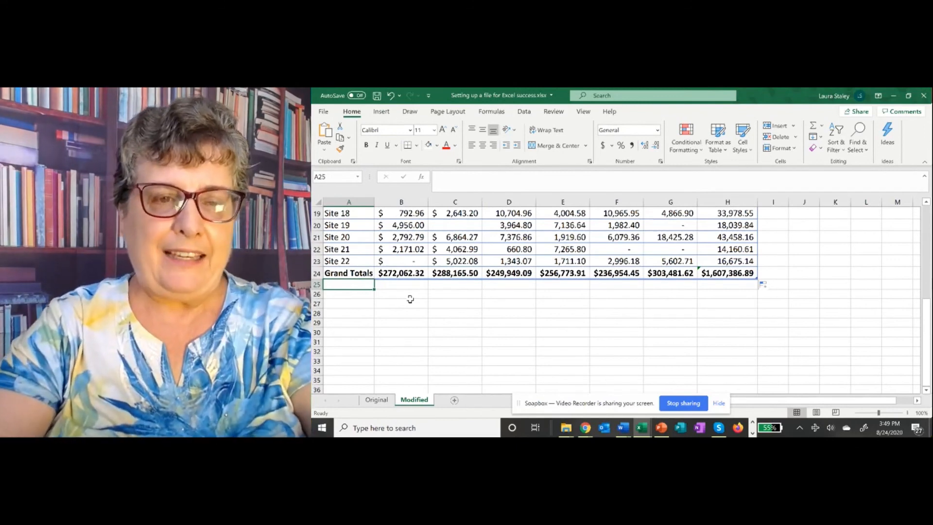
Step: Label A25 'Averages' and fill =AVERAGE(B2:B23) from B25 across to G25
text(Av)
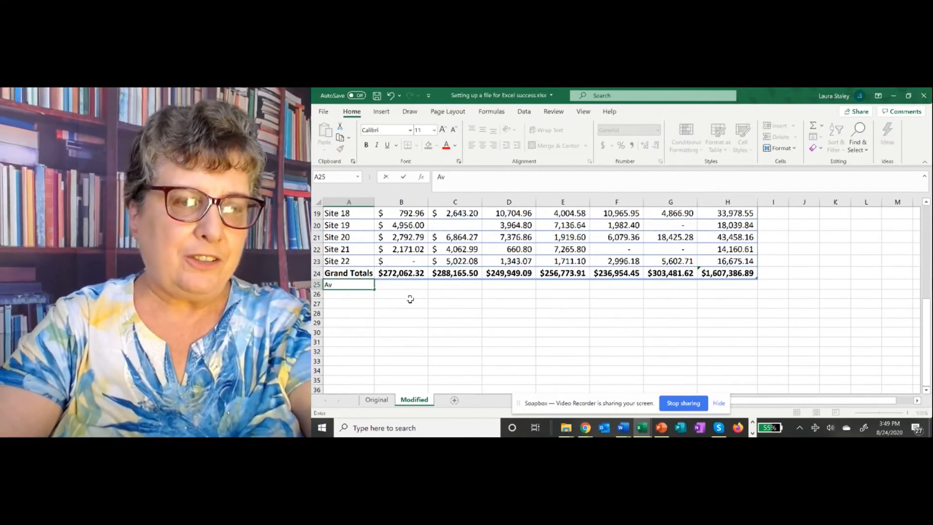
text(erages)
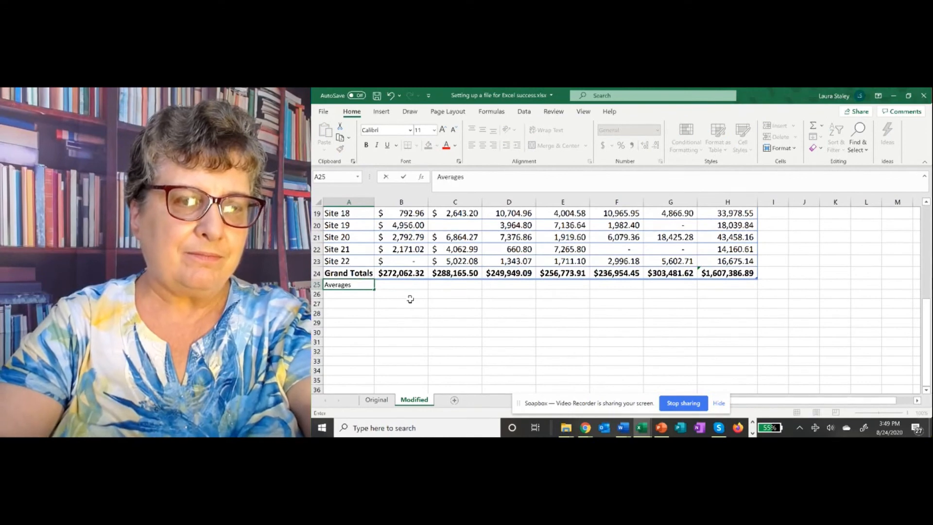
key(Tab)
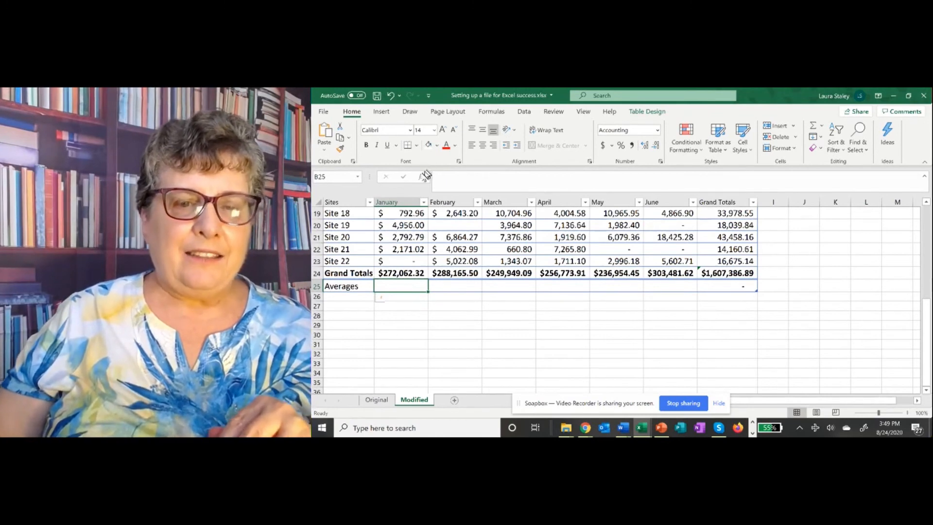
text(=)
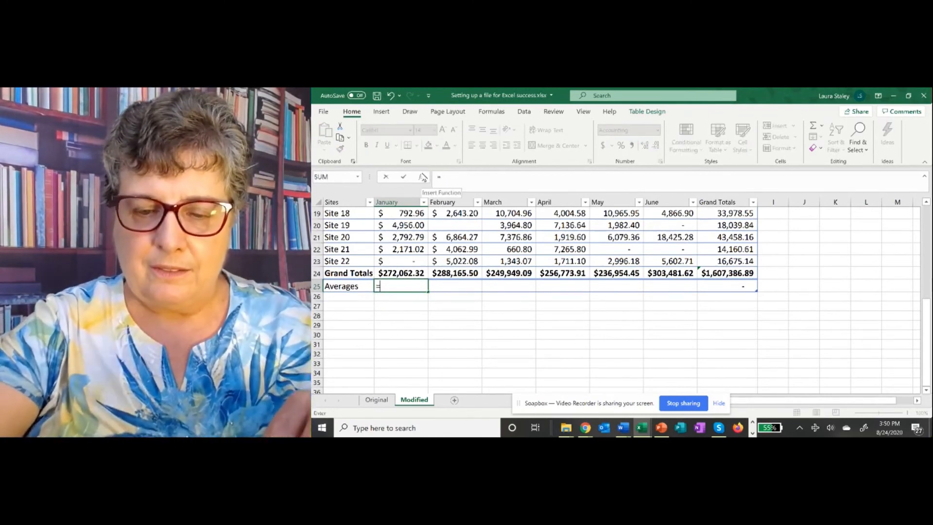
text(Av)
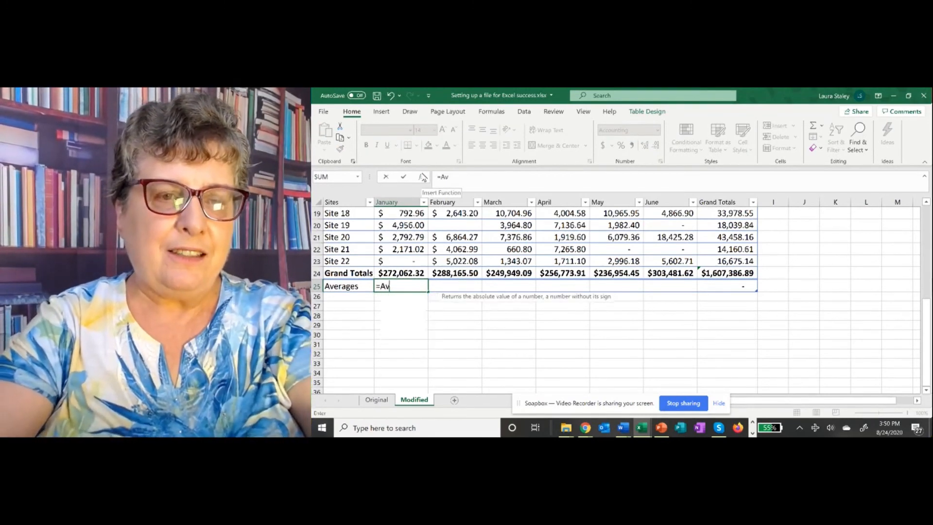
text(erage()
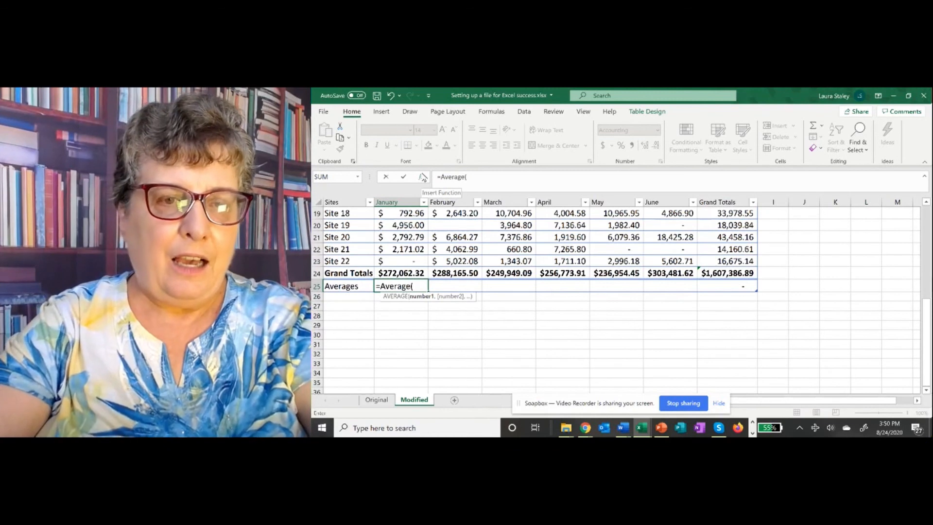
text(b2)
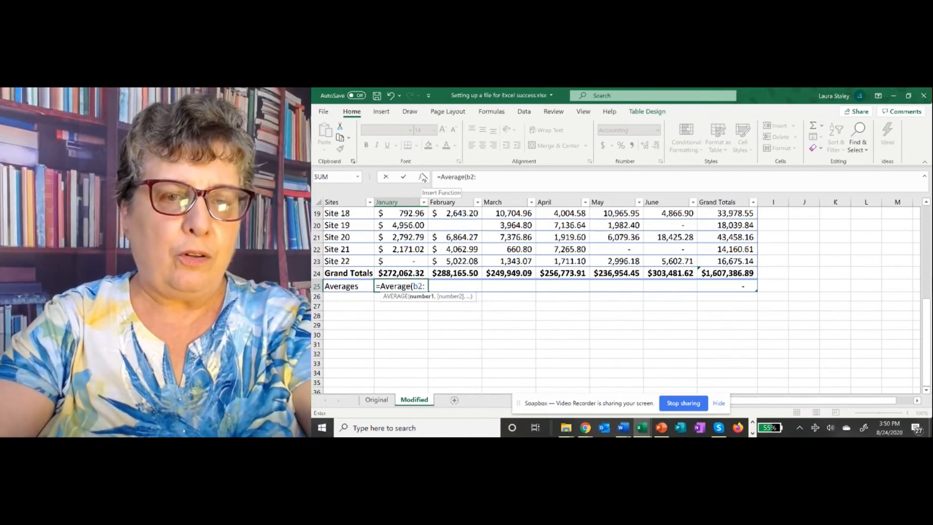
text(:b23)
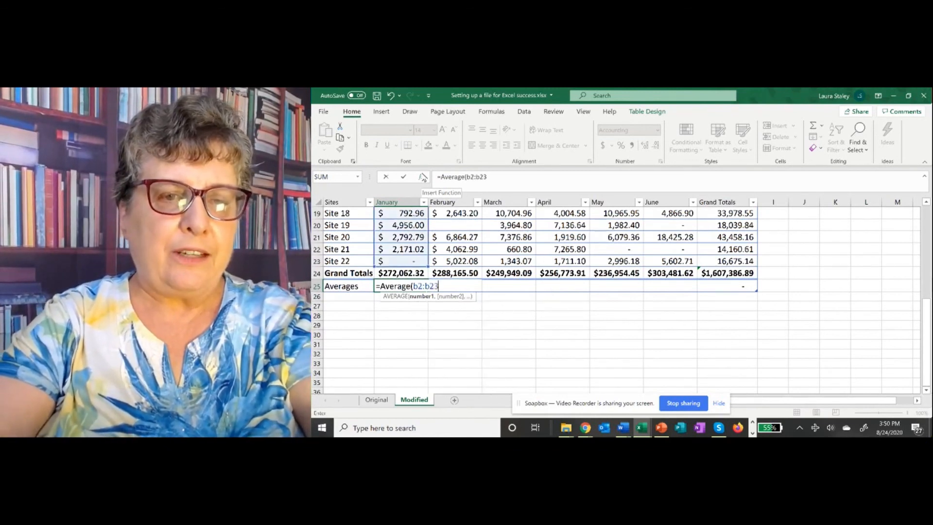
text())
key(Return)
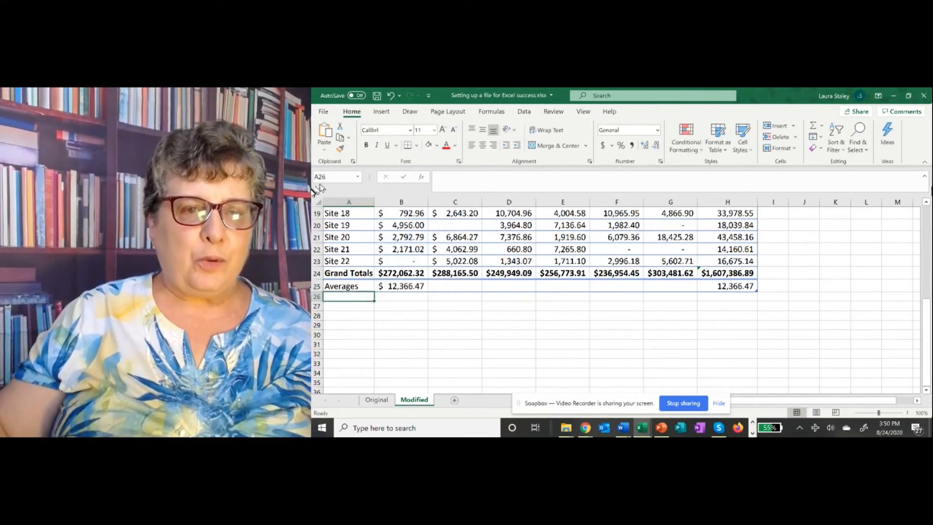
click(410, 288)
drag(430, 292, 713, 287)
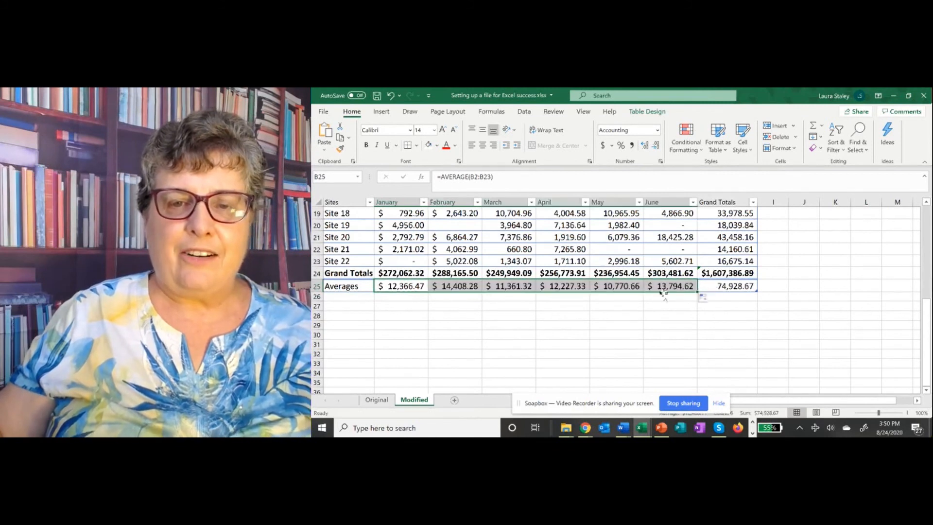